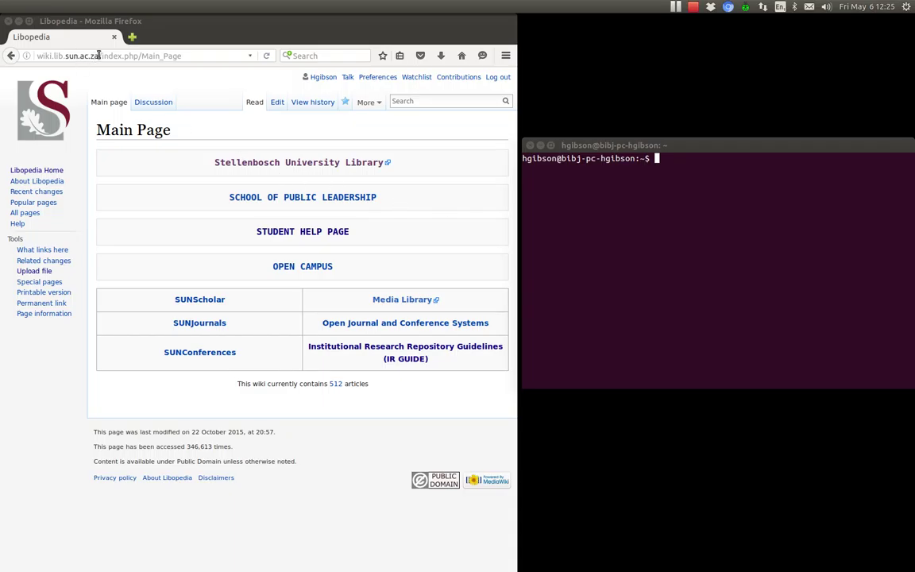
Go from the IR GUIDE page through OPERATIONS to section 2.1.4 Request a Copy
{"action": "left_click_drag", "start_coordinate": [97, 56], "coordinate": [22, 54]}
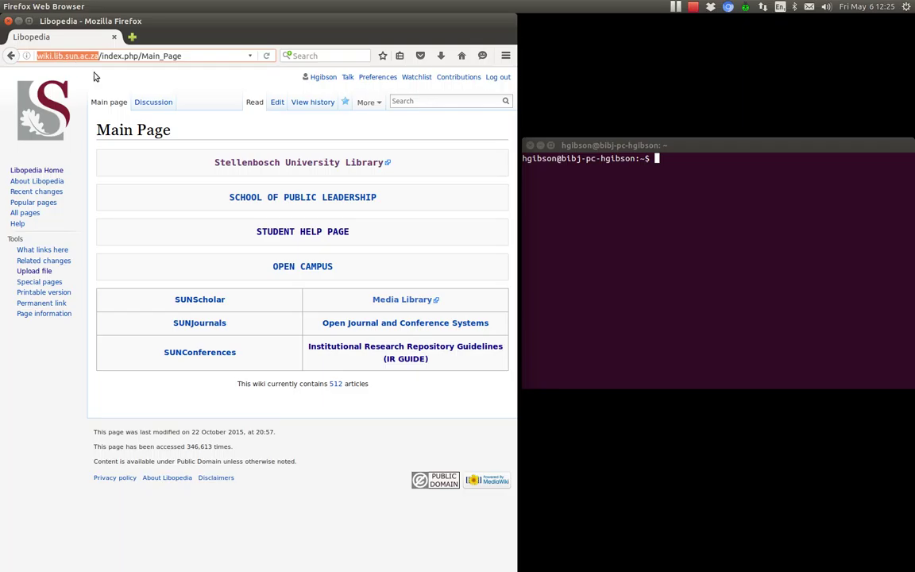
{"action": "left_click", "coordinate": [391, 359]}
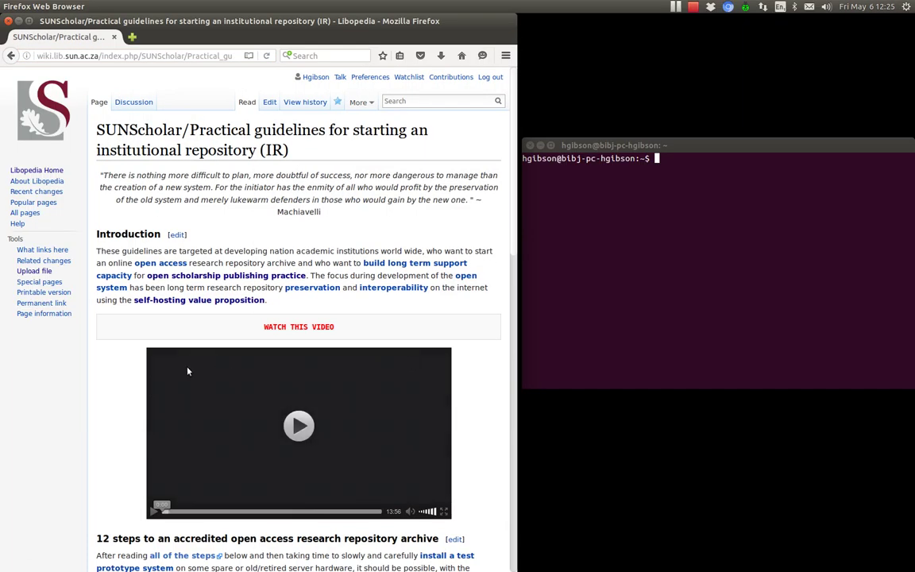
{"action": "scroll", "coordinate": [92, 380], "scroll_direction": "down", "scroll_amount": 6}
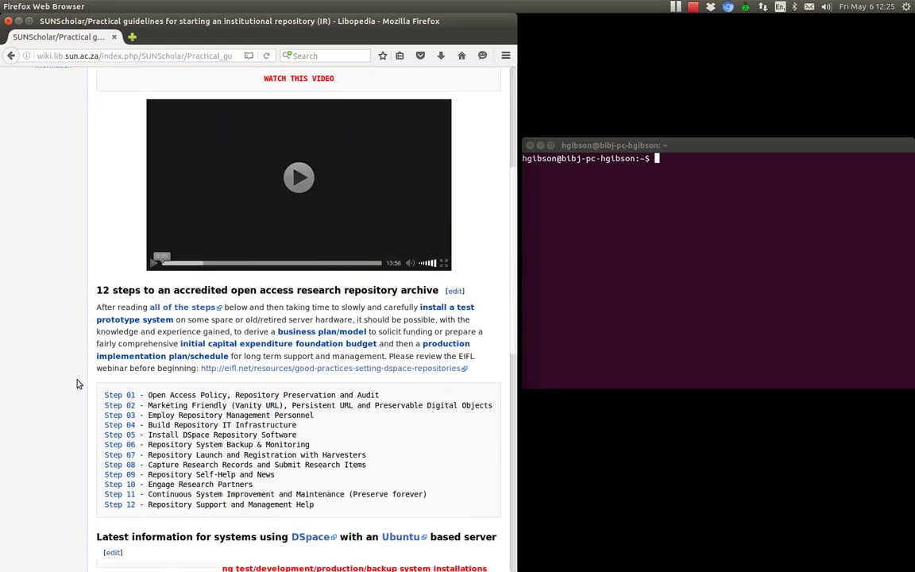
{"action": "scroll", "coordinate": [88, 382], "scroll_direction": "down", "scroll_amount": 6}
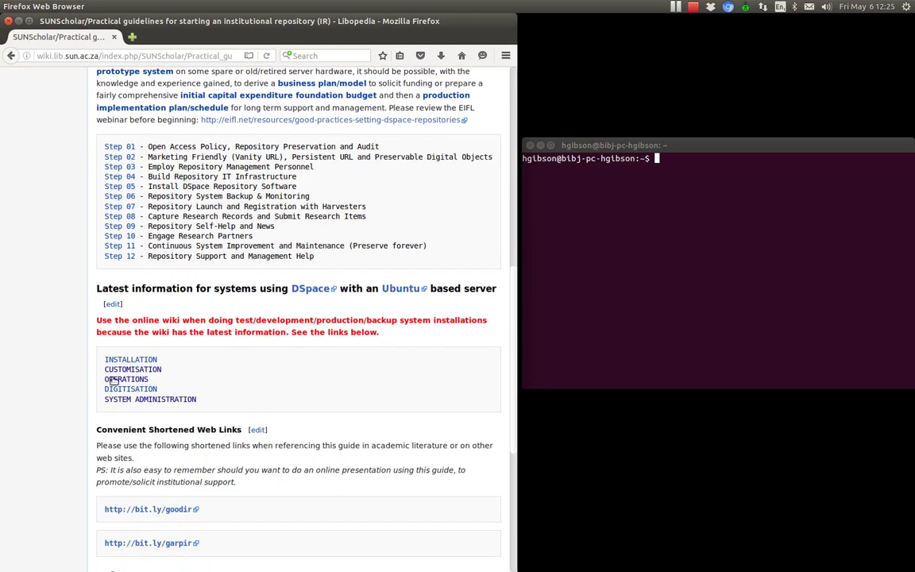
{"action": "left_click", "coordinate": [127, 379]}
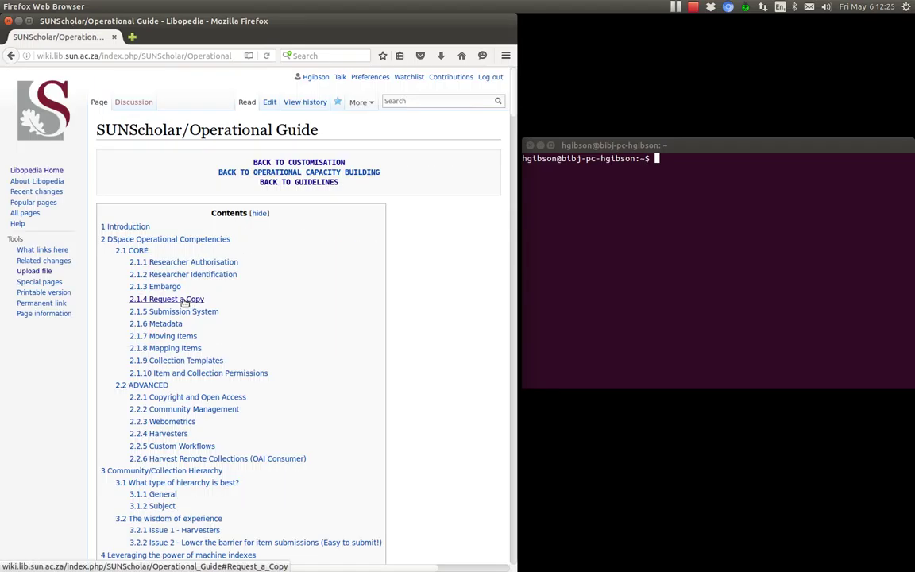
{"action": "left_click", "coordinate": [184, 301]}
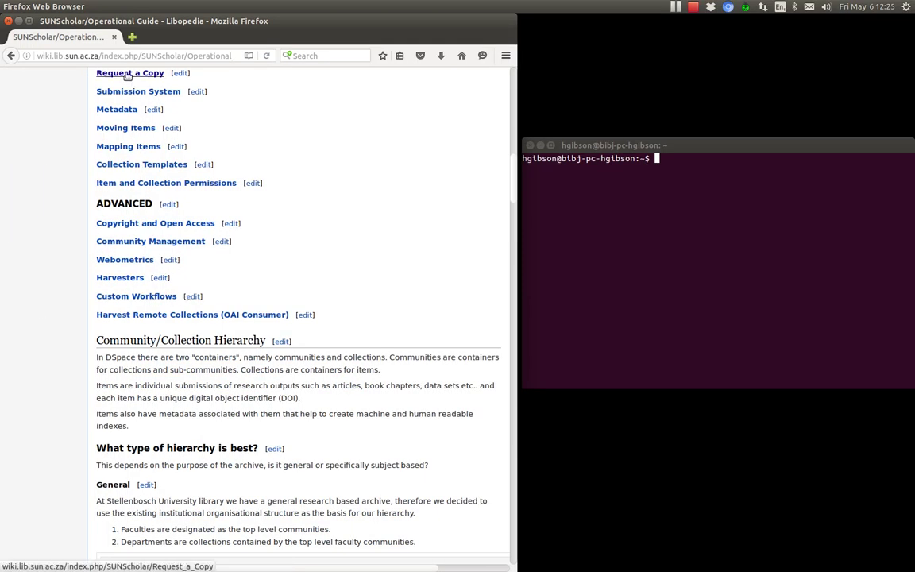
{"action": "left_click", "coordinate": [127, 73]}
Open the Request a Copy page and highlight 'DSpace versions => 4.X' in the Introduction
{"action": "left_click_drag", "start_coordinate": [112, 268], "coordinate": [170, 268]}
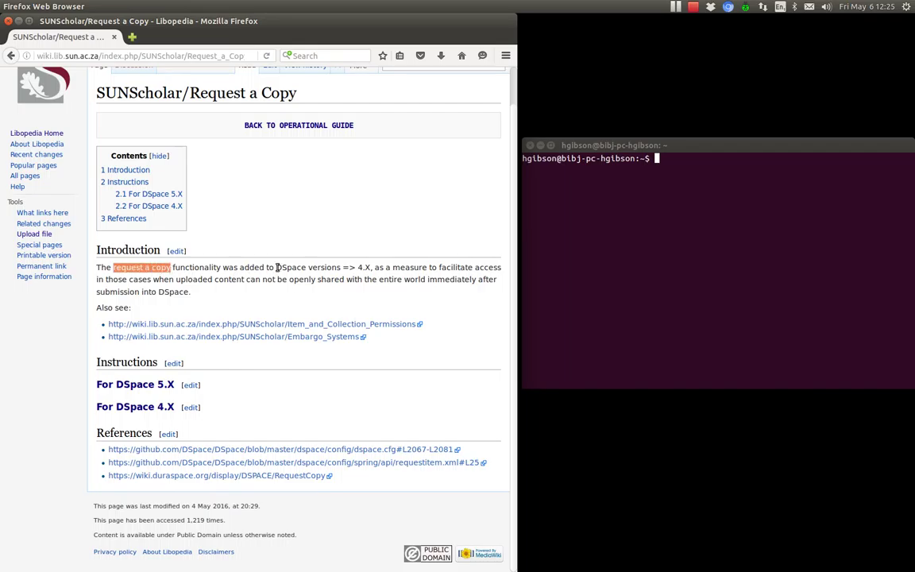
{"action": "left_click_drag", "start_coordinate": [276, 267], "coordinate": [372, 268]}
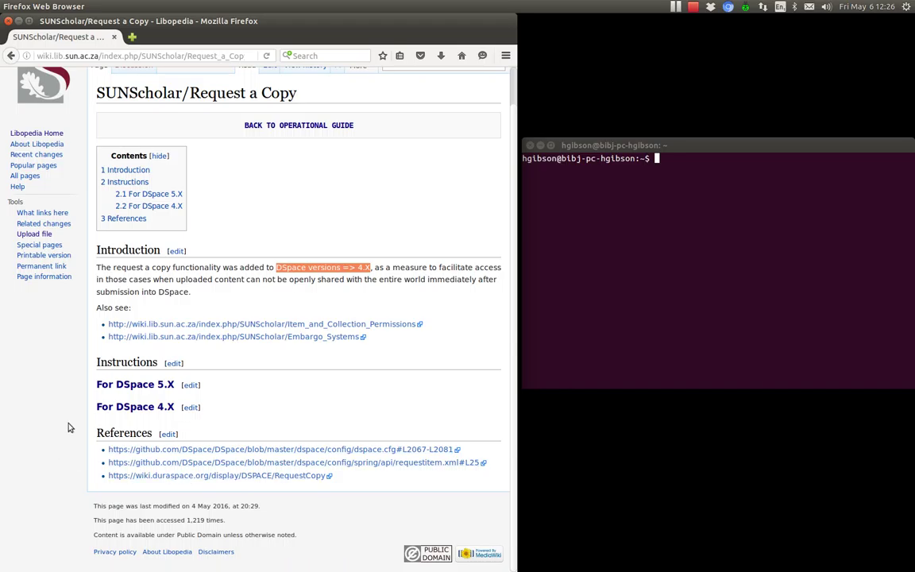
Open the 'For DSpace 5.X' page and review its Step 1 and Step 2 examples
{"action": "left_click", "coordinate": [146, 387]}
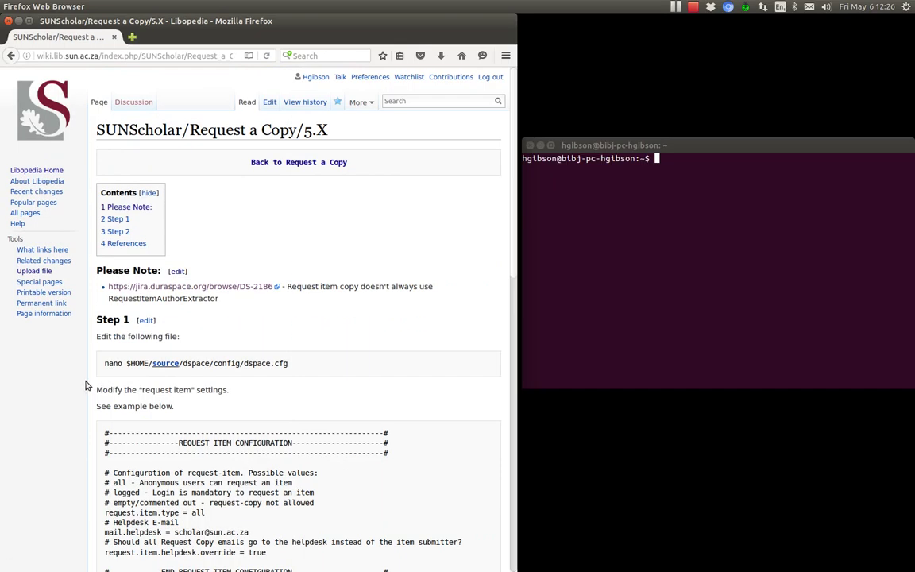
{"action": "scroll", "coordinate": [87, 385], "scroll_direction": "down", "scroll_amount": 4}
{"action": "scroll", "coordinate": [88, 385], "scroll_direction": "up", "scroll_amount": 3}
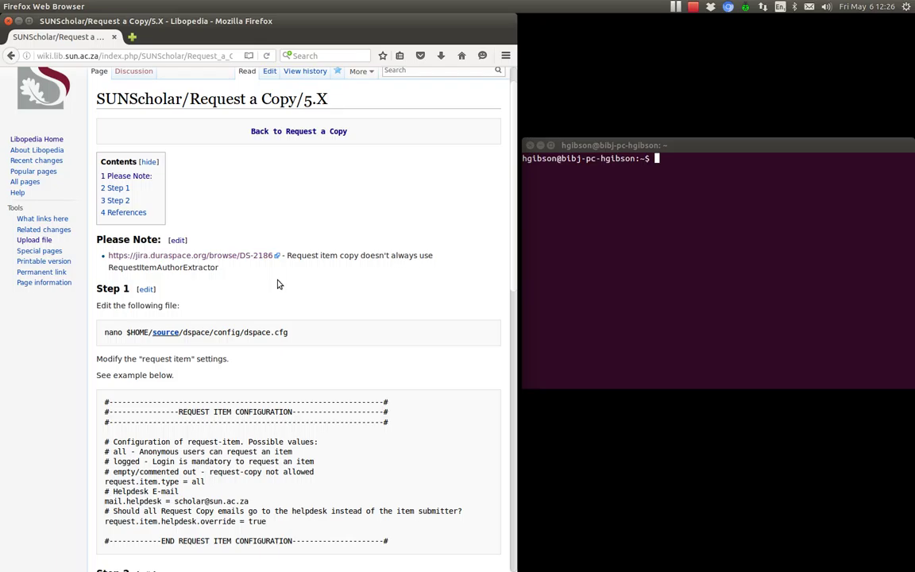
{"action": "scroll", "coordinate": [318, 288], "scroll_direction": "down", "scroll_amount": 3}
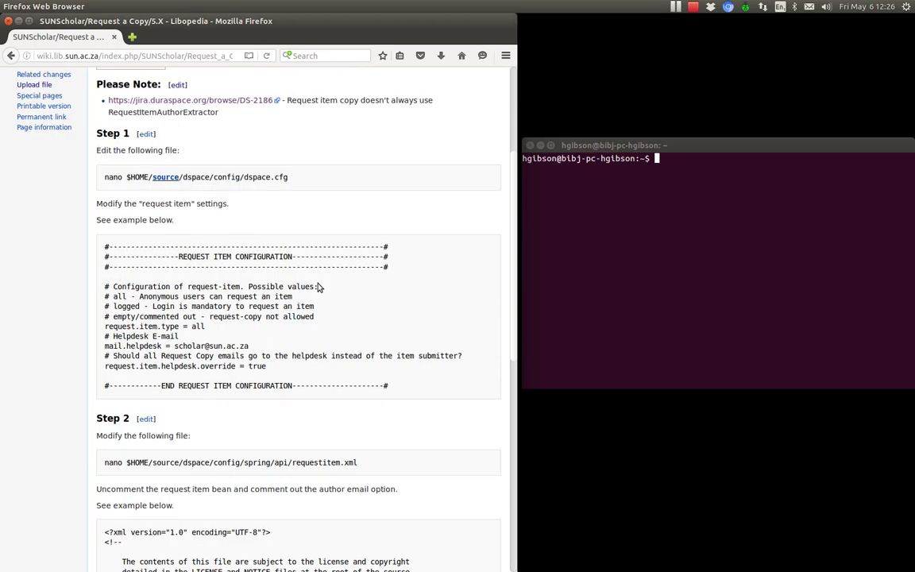
{"action": "scroll", "coordinate": [319, 288], "scroll_direction": "down", "scroll_amount": 6}
{"action": "scroll", "coordinate": [319, 288], "scroll_direction": "down", "scroll_amount": 4}
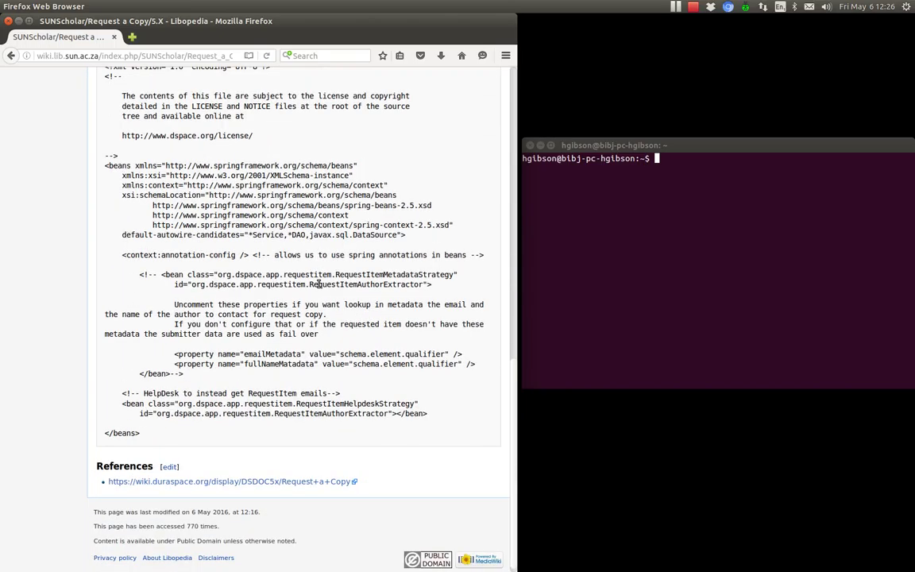
{"action": "scroll", "coordinate": [319, 287], "scroll_direction": "up", "scroll_amount": 9}
{"action": "scroll", "coordinate": [319, 287], "scroll_direction": "up", "scroll_amount": 2}
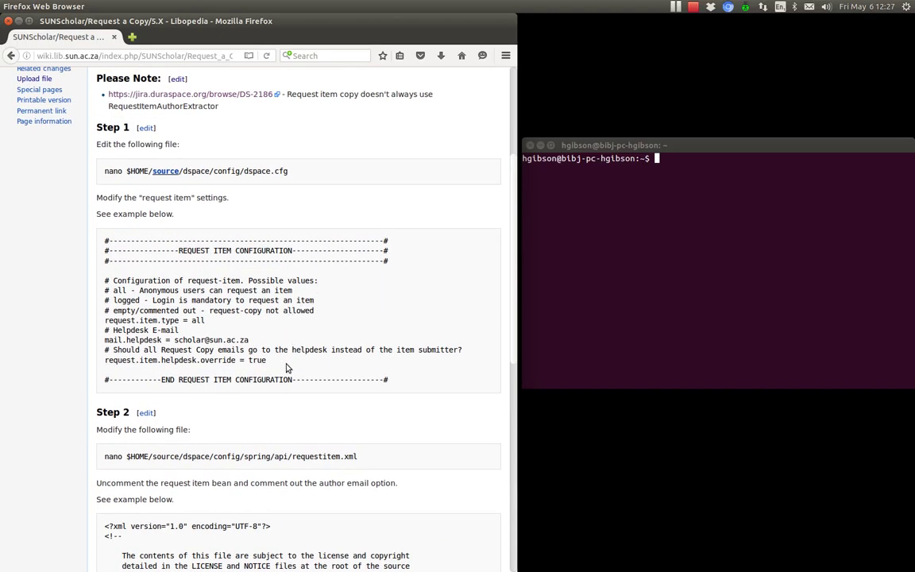
{"action": "left_click_drag", "start_coordinate": [268, 362], "coordinate": [100, 362]}
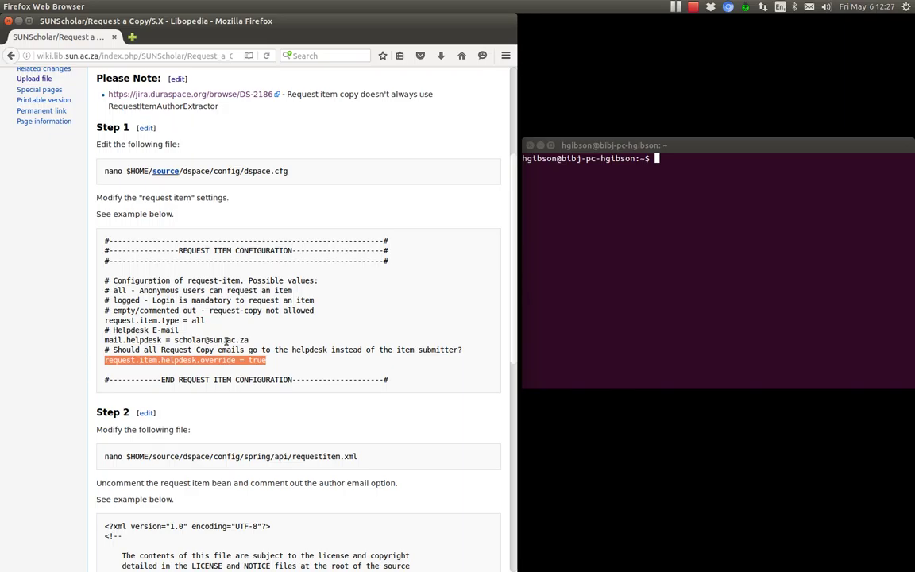
{"action": "left_click", "coordinate": [249, 360]}
{"action": "left_click_drag", "start_coordinate": [249, 360], "coordinate": [267, 361]}
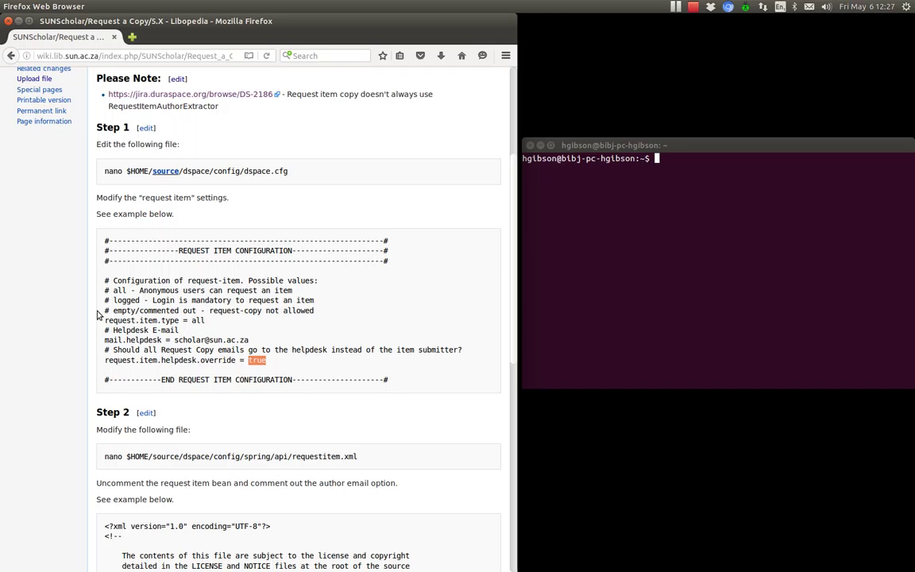
{"action": "left_click", "coordinate": [236, 325]}
{"action": "scroll", "coordinate": [310, 324], "scroll_direction": "up", "scroll_amount": 5}
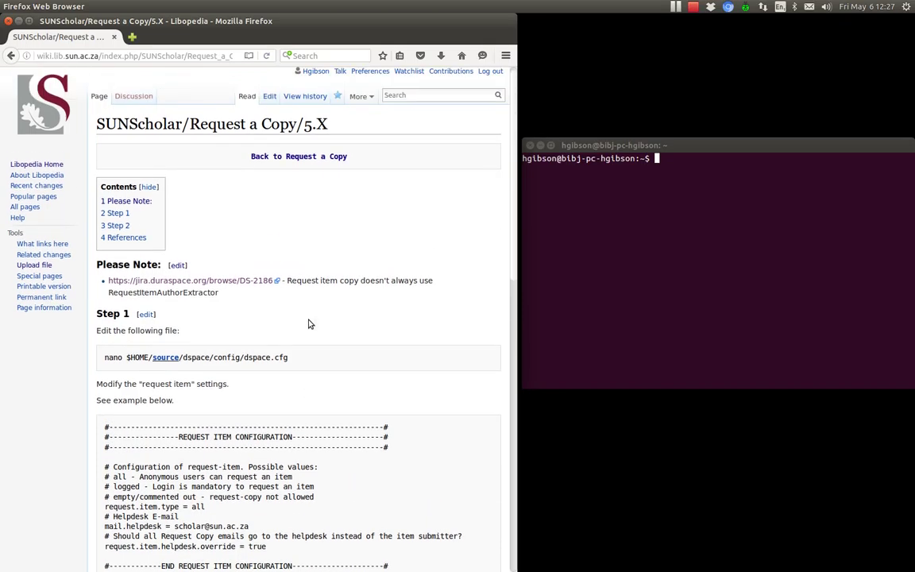
{"action": "scroll", "coordinate": [310, 324], "scroll_direction": "down", "scroll_amount": 7}
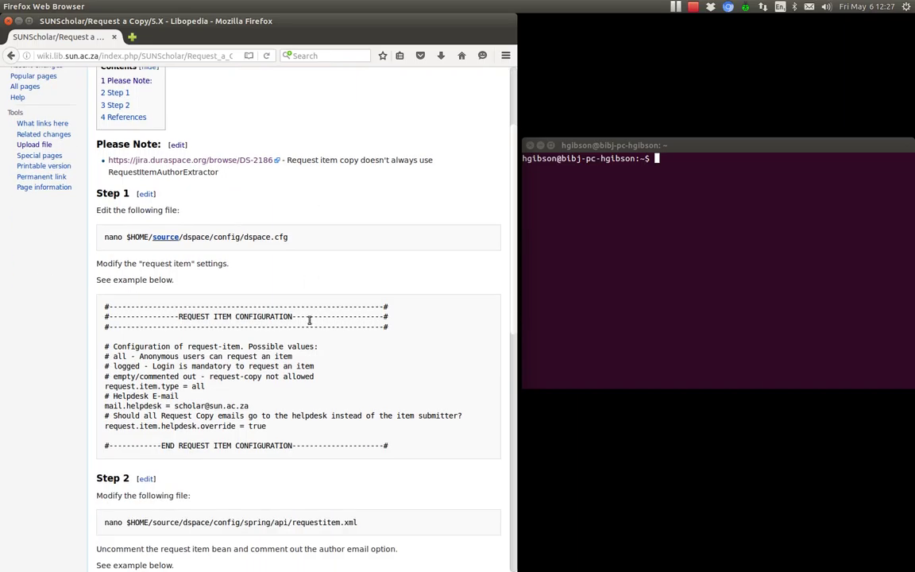
{"action": "scroll", "coordinate": [310, 324], "scroll_direction": "down", "scroll_amount": 9}
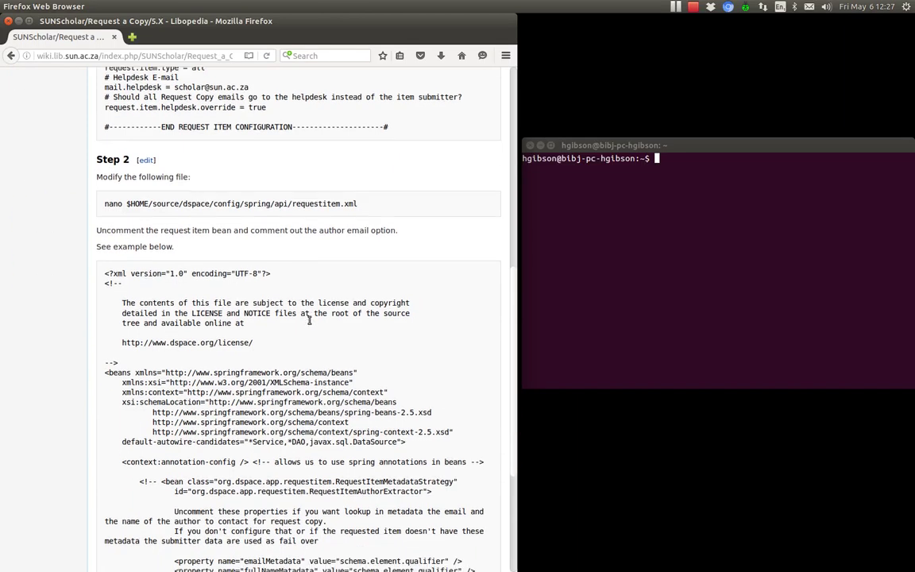
{"action": "scroll", "coordinate": [310, 322], "scroll_direction": "up", "scroll_amount": 9}
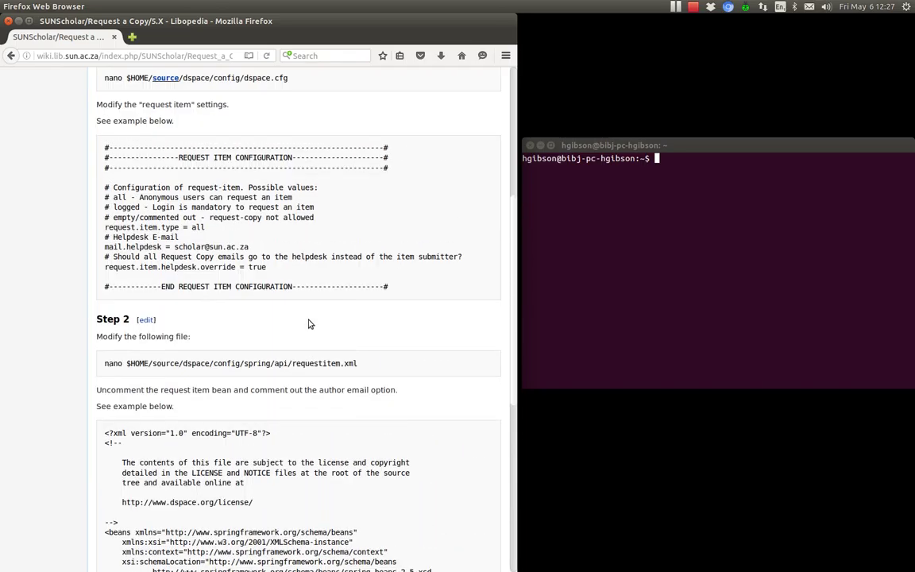
{"action": "scroll", "coordinate": [310, 324], "scroll_direction": "up", "scroll_amount": 4}
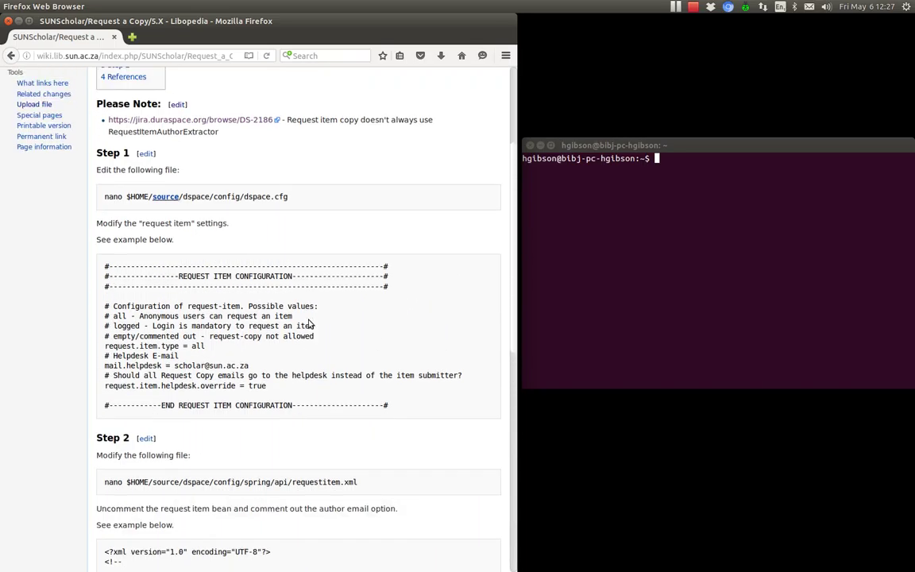
{"action": "scroll", "coordinate": [309, 321], "scroll_direction": "up", "scroll_amount": 3}
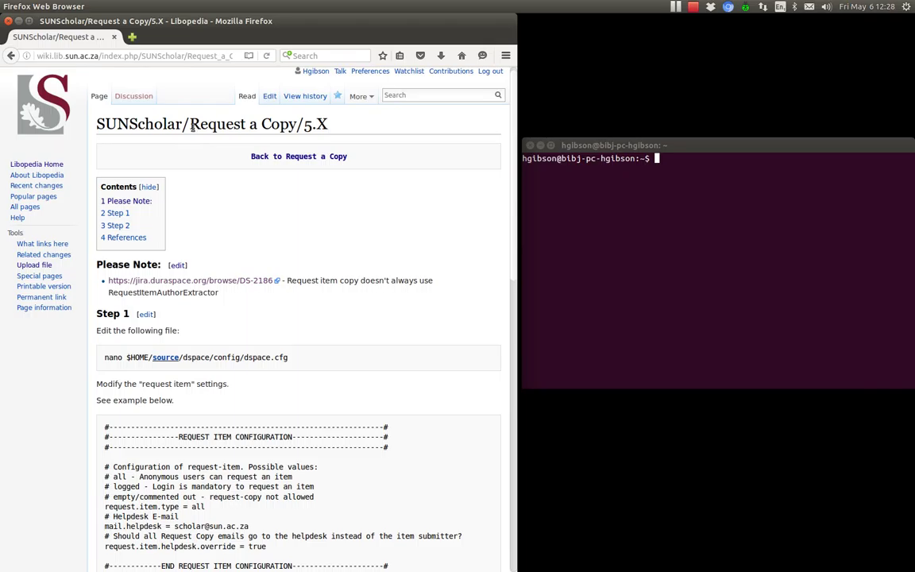
{"action": "left_click_drag", "start_coordinate": [193, 127], "coordinate": [325, 129]}
{"action": "left_click", "coordinate": [356, 326]}
{"action": "scroll", "coordinate": [355, 326], "scroll_direction": "down", "scroll_amount": 4}
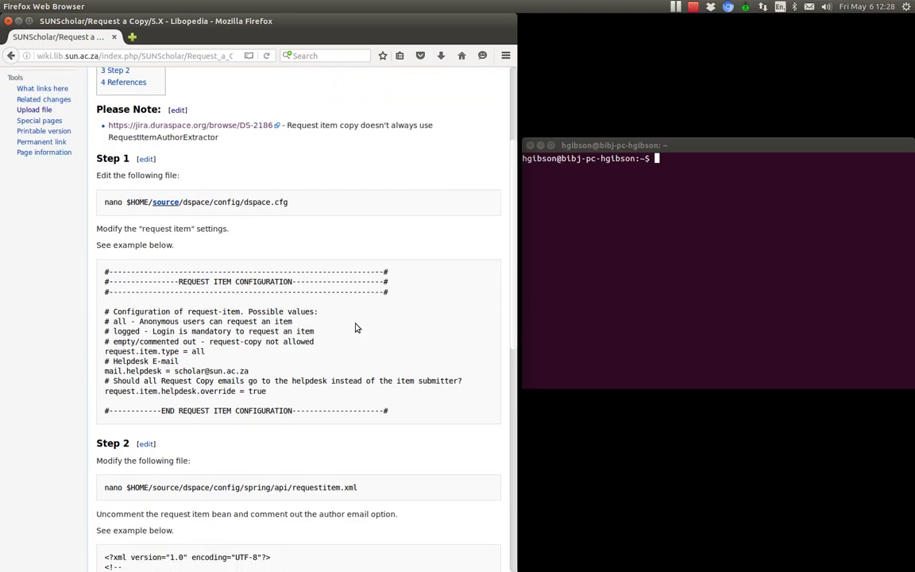
{"action": "scroll", "coordinate": [355, 327], "scroll_direction": "down", "scroll_amount": 2}
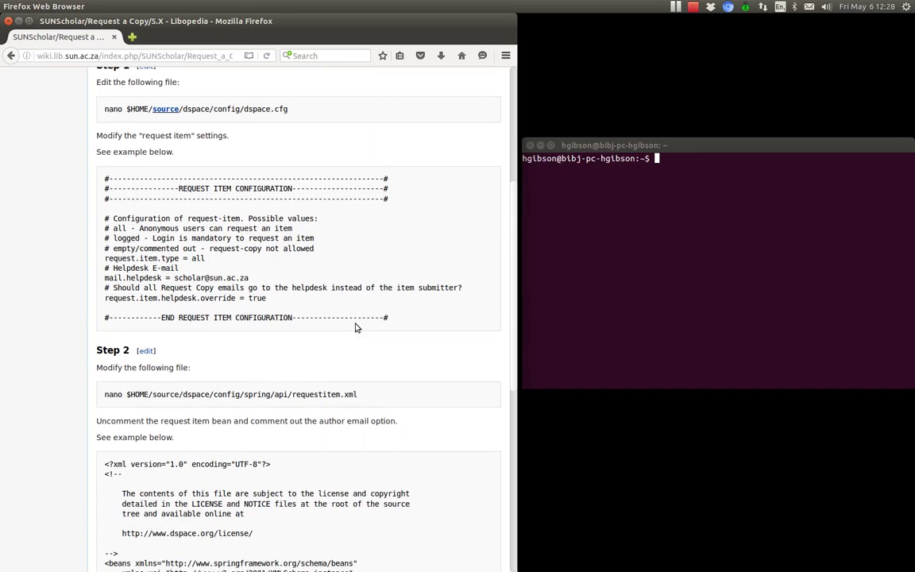
{"action": "scroll", "coordinate": [353, 326], "scroll_direction": "up", "scroll_amount": 5}
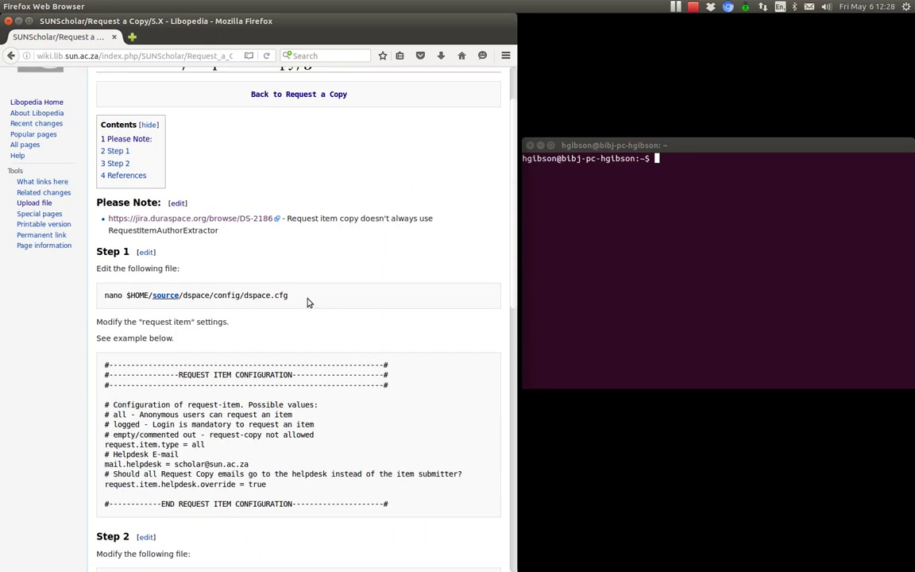
{"action": "left_click_drag", "start_coordinate": [306, 302], "coordinate": [116, 295]}
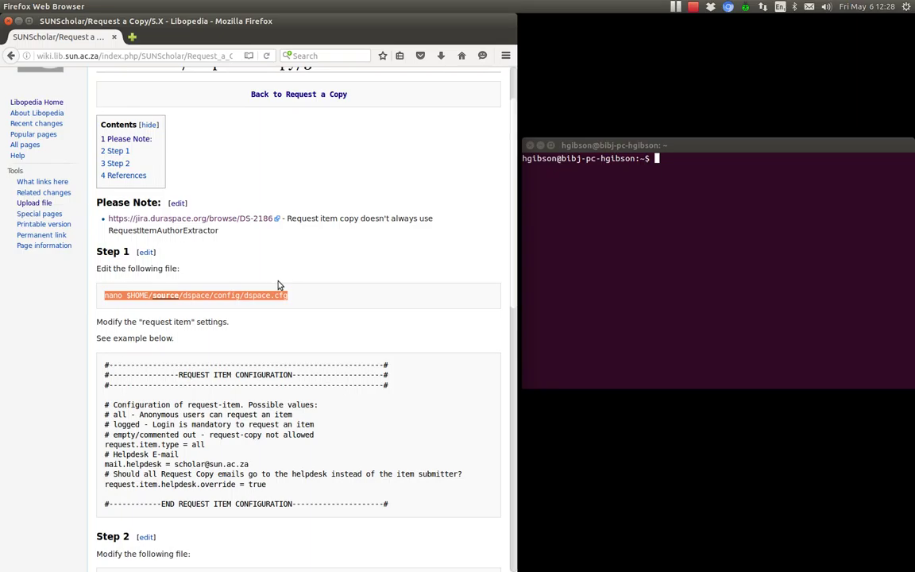
{"action": "left_click", "coordinate": [566, 214]}
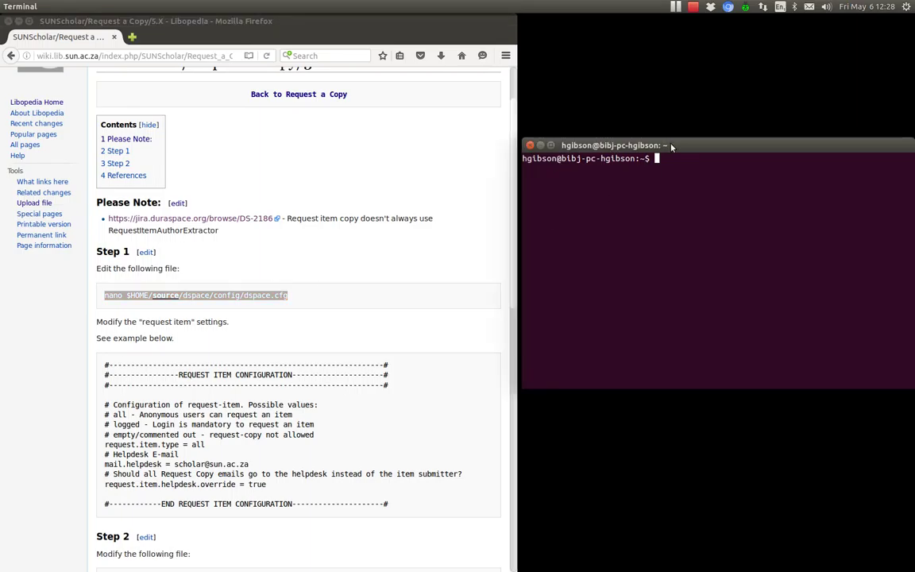
{"action": "type", "text": "ssh dspace@reposito"}
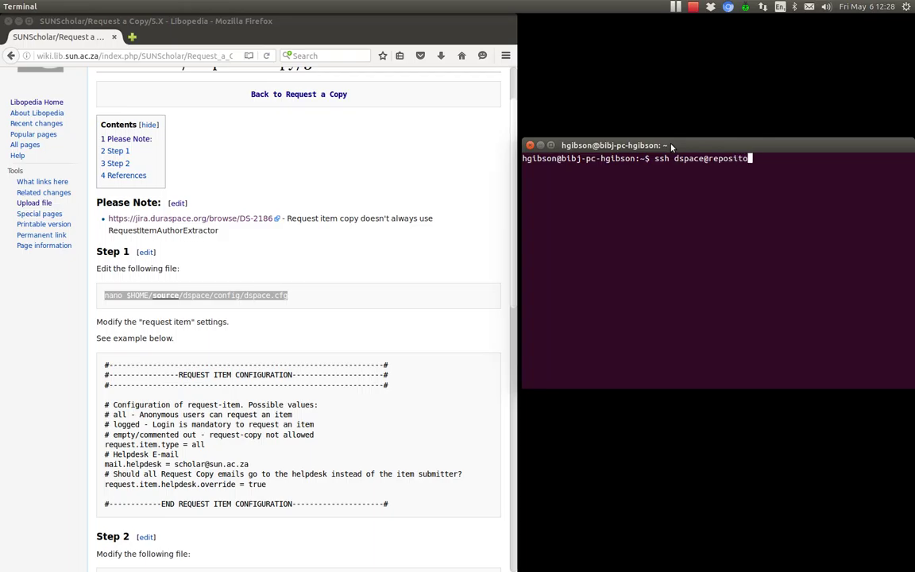
{"action": "type", "text": "ry.sun.ac.za"}
{"action": "key", "text": "Return"}
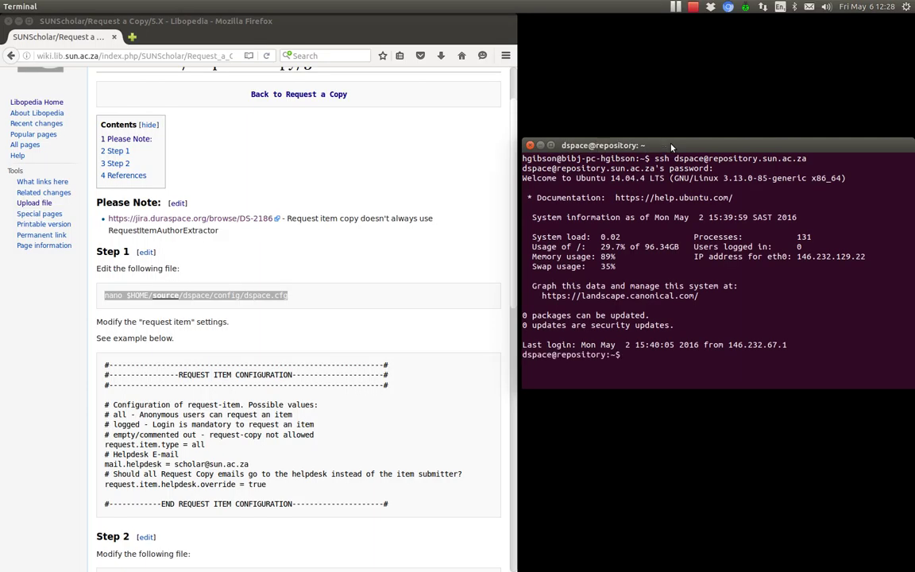
Copy the wiki's nano command and run it in the terminal to open dspace.cfg
{"action": "right_click", "coordinate": [223, 297]}
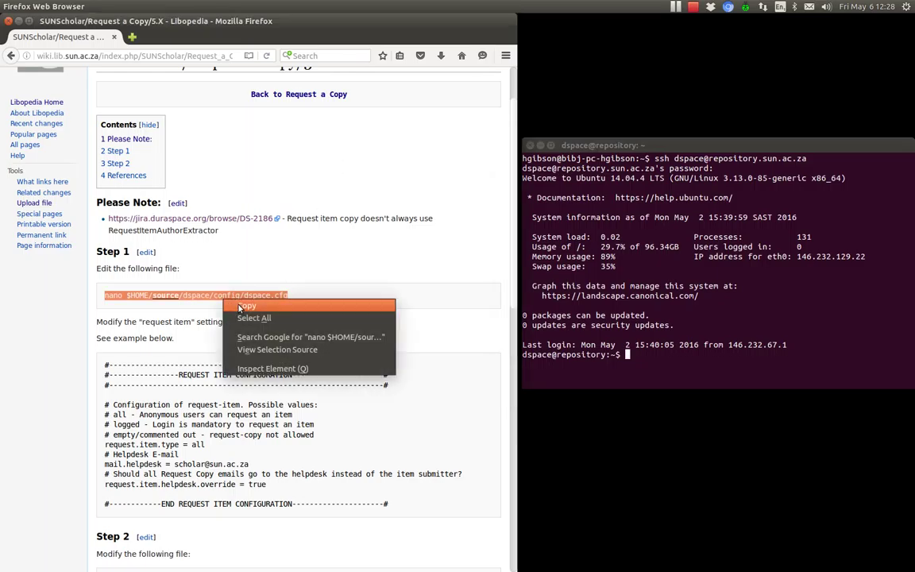
{"action": "left_click", "coordinate": [227, 305]}
{"action": "left_click", "coordinate": [532, 255]}
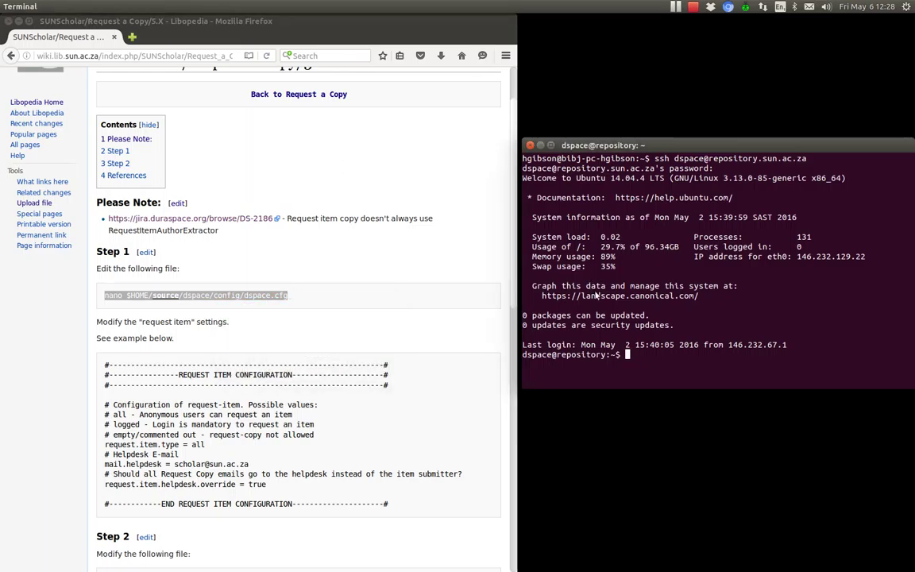
{"action": "right_click", "coordinate": [596, 295]}
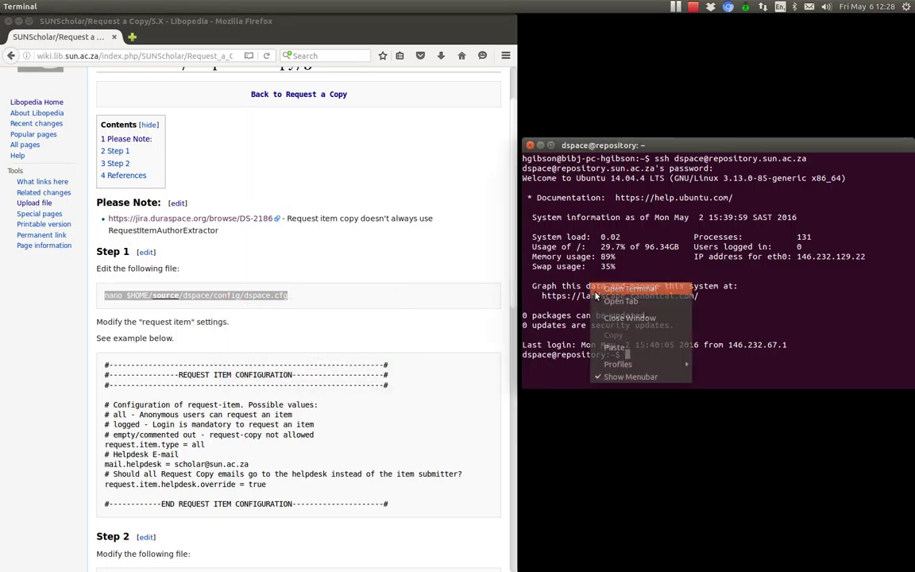
{"action": "left_click", "coordinate": [615, 348]}
{"action": "key", "text": "Return"}
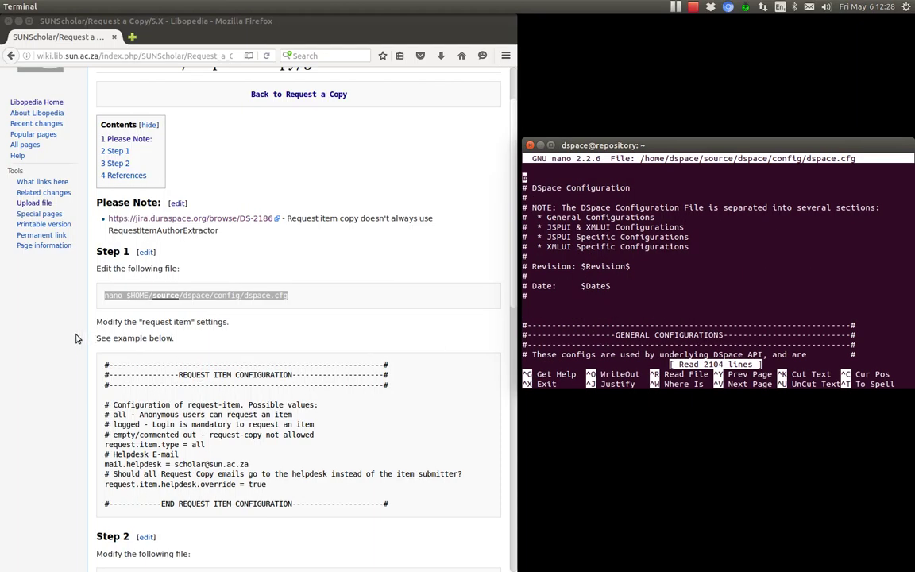
Copy the request.item.helpdesk.override setting name from the wiki page
{"action": "left_click", "coordinate": [73, 306]}
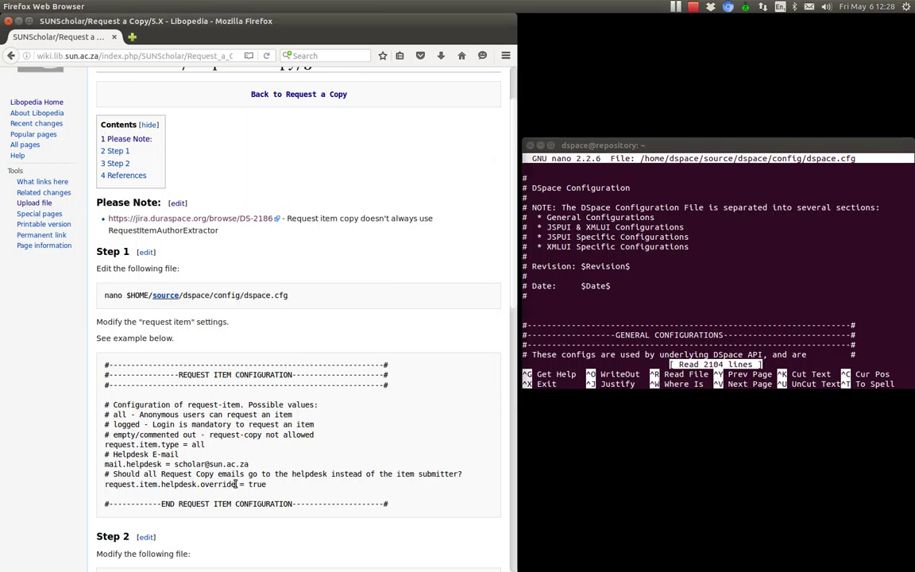
{"action": "left_click_drag", "start_coordinate": [236, 484], "coordinate": [117, 484]}
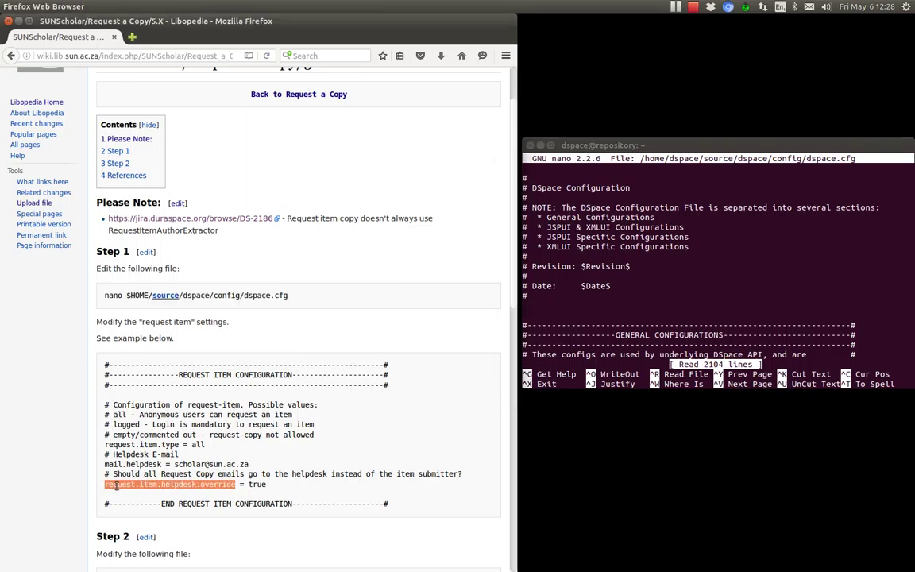
{"action": "right_click", "coordinate": [116, 484]}
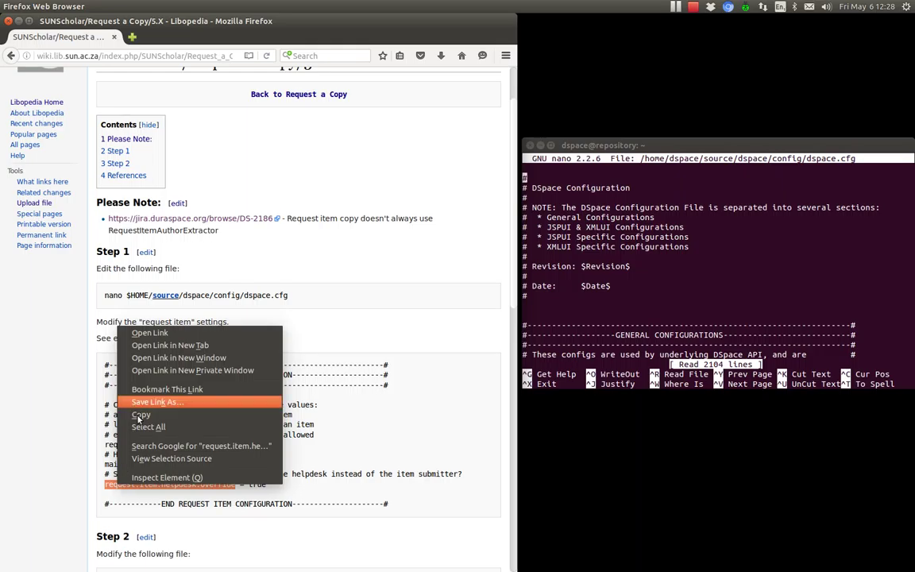
{"action": "left_click", "coordinate": [140, 414]}
{"action": "left_click", "coordinate": [562, 315]}
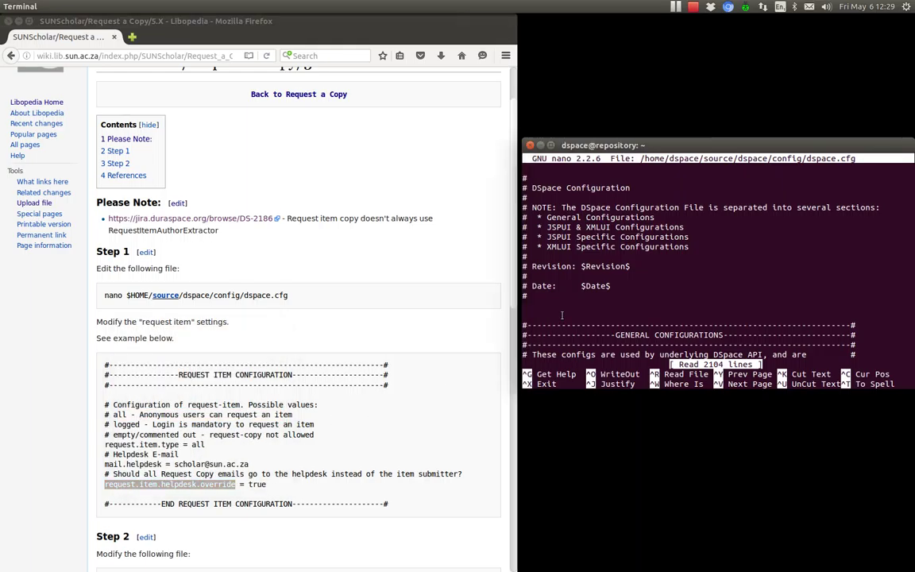
Search dspace.cfg for request.item.helpdesk.override and confirm it is true alongside mail.helpdesk
{"action": "key", "text": "ctrl+w"}
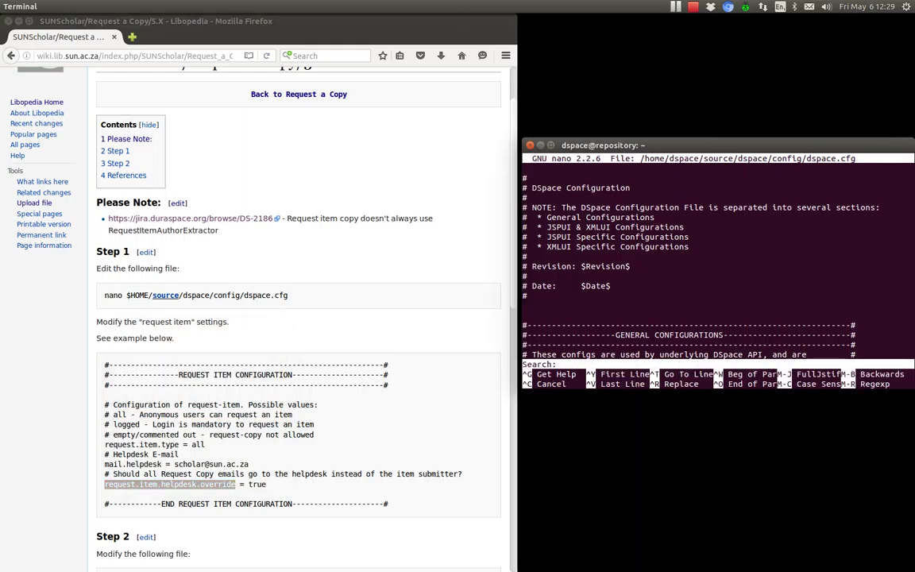
{"action": "key", "text": "ctrl+shift+v"}
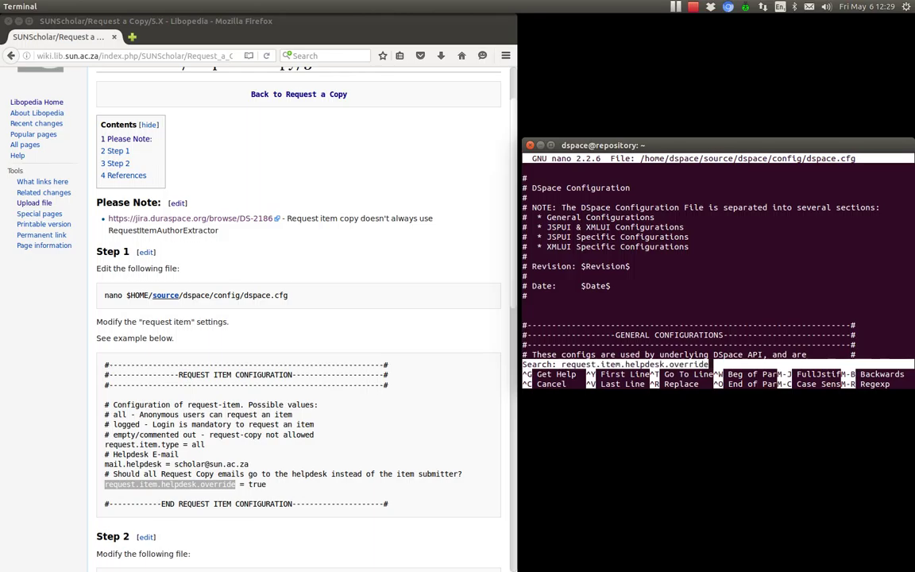
{"action": "key", "text": "Return"}
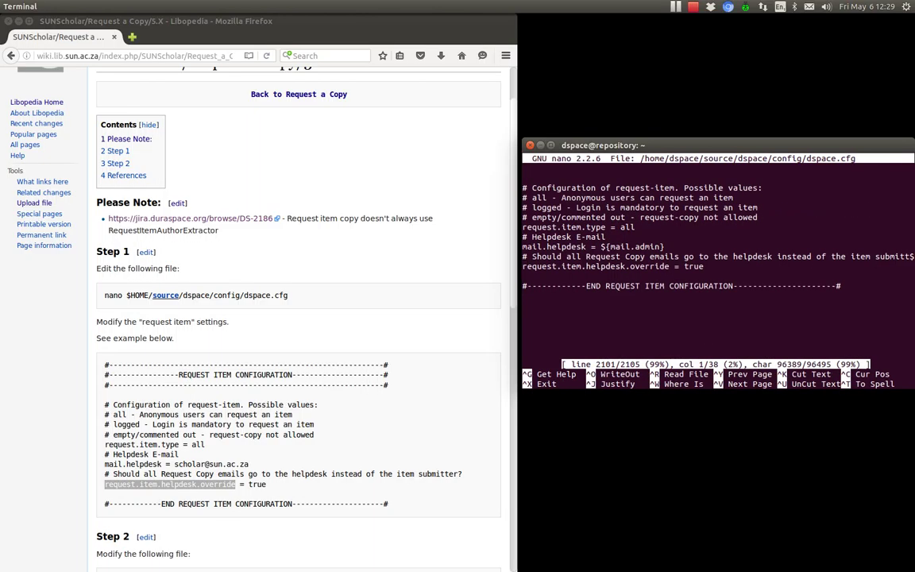
{"action": "key", "text": "Up"}
{"action": "key", "text": "Up"}
{"action": "key", "text": "Up"}
{"action": "key", "text": "Up"}
{"action": "key", "text": "Up"}
{"action": "key", "text": "Up"}
{"action": "key", "text": "Up"}
{"action": "key", "text": "Up"}
{"action": "key", "text": "Up"}
{"action": "key", "text": "Up"}
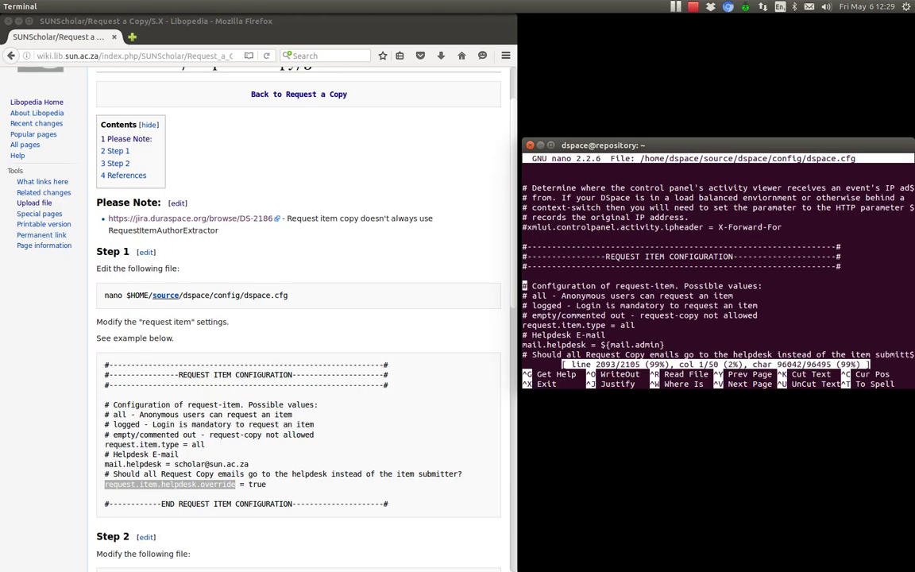
{"action": "key", "text": "Down"}
{"action": "key", "text": "Down"}
{"action": "key", "text": "Down"}
{"action": "key", "text": "Down"}
{"action": "key", "text": "Down"}
{"action": "key", "text": "Down"}
{"action": "key", "text": "Down"}
{"action": "key", "text": "Down"}
{"action": "key", "text": "Down"}
{"action": "key", "text": "Down"}
{"action": "key", "text": "Down"}
{"action": "key", "text": "Down"}
{"action": "key", "text": "Down"}
{"action": "key", "text": "Down"}
{"action": "key", "text": "Up"}
{"action": "key", "text": "Up"}
{"action": "key", "text": "Up"}
{"action": "key", "text": "Up"}
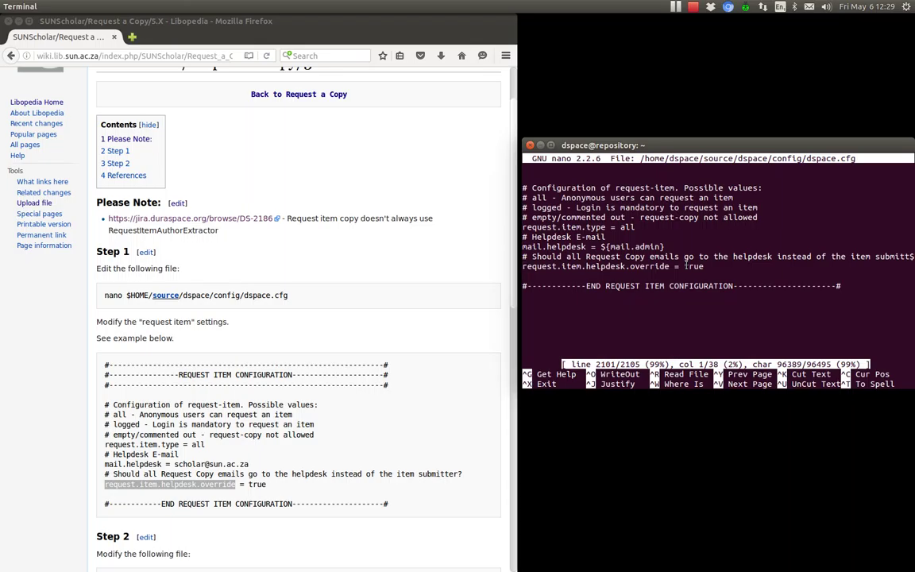
{"action": "key", "text": "End"}
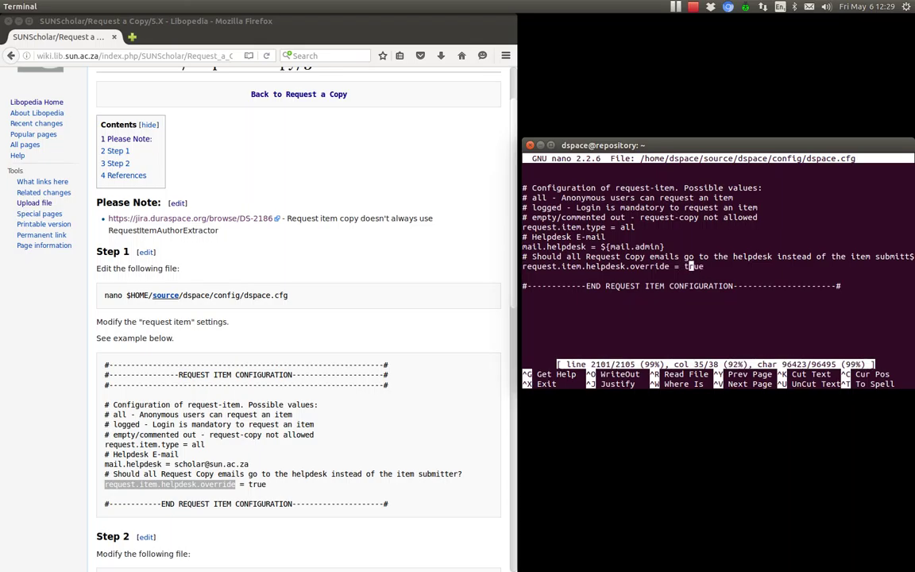
{"action": "key", "text": "Left"}
{"action": "key", "text": "Left"}
{"action": "key", "text": "Left"}
{"action": "key", "text": "Left"}
{"action": "key", "text": "Up"}
{"action": "key", "text": "Up"}
{"action": "key", "text": "Up"}
{"action": "key", "text": "Up"}
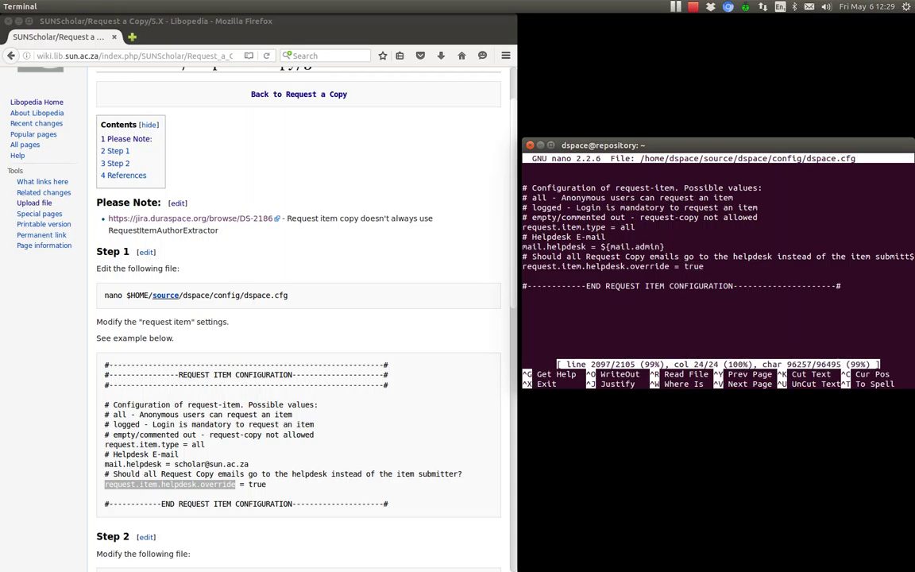
{"action": "key", "text": "Down"}
{"action": "key", "text": "Down"}
{"action": "key", "text": "End"}
Save dspace.cfg, exit nano, and recall the nano command to change its path
{"action": "key", "text": "ctrl+o"}
{"action": "key", "text": "Return"}
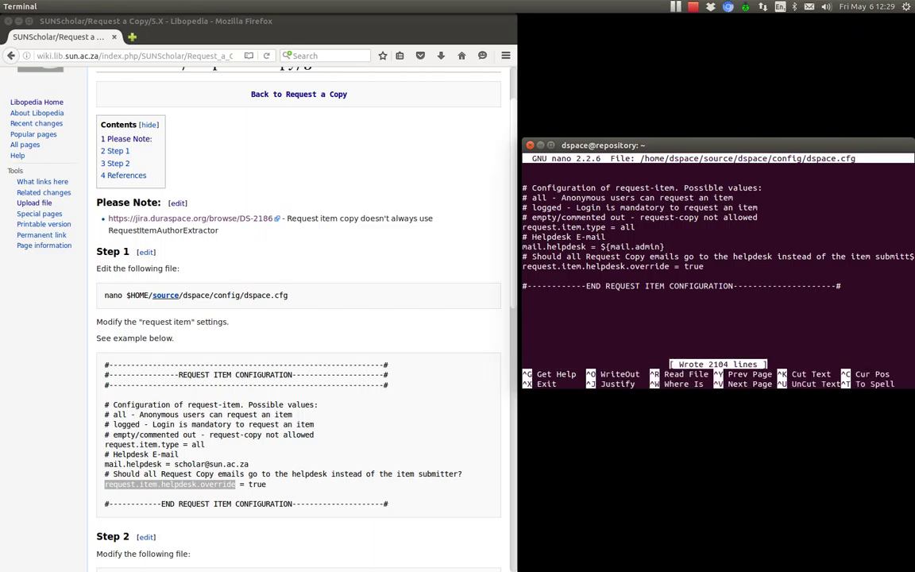
{"action": "key", "text": "ctrl+x"}
{"action": "key", "text": "Up"}
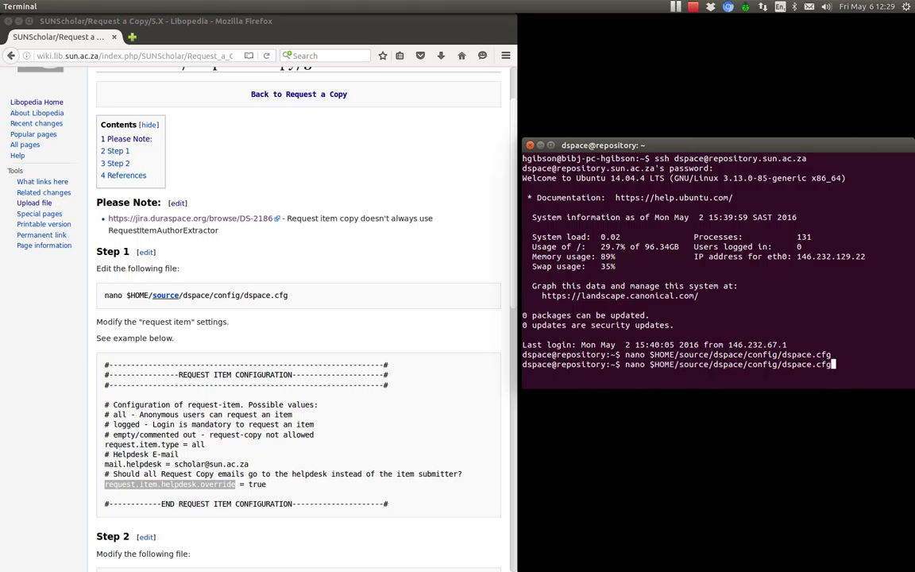
{"action": "key", "text": "BackSpace"}
{"action": "key", "text": "BackSpace"}
{"action": "key", "text": "BackSpace"}
{"action": "key", "text": "BackSpace"}
{"action": "key", "text": "BackSpace"}
{"action": "key", "text": "BackSpace"}
{"action": "key", "text": "BackSpace"}
{"action": "key", "text": "BackSpace"}
{"action": "key", "text": "BackSpace"}
{"action": "key", "text": "BackSpace"}
{"action": "key", "text": "BackSpace"}
{"action": "key", "text": "BackSpace"}
{"action": "key", "text": "BackSpace"}
{"action": "key", "text": "BackSpace"}
{"action": "key", "text": "BackSpace"}
{"action": "key", "text": "BackSpace"}
{"action": "key", "text": "BackSpace"}
Edit the recalled command to open source/build.properties in nano
{"action": "key", "text": "BackSpace"}
{"action": "key", "text": "BackSpace"}
{"action": "key", "text": "BackSpace"}
{"action": "key", "text": "BackSpace"}
{"action": "key", "text": "BackSpace"}
{"action": "key", "text": "BackSpace"}
{"action": "key", "text": "BackSpace"}
{"action": "key", "text": "BackSpace"}
{"action": "key", "text": "BackSpace"}
{"action": "key", "text": "BackSpace"}
{"action": "key", "text": "BackSpace"}
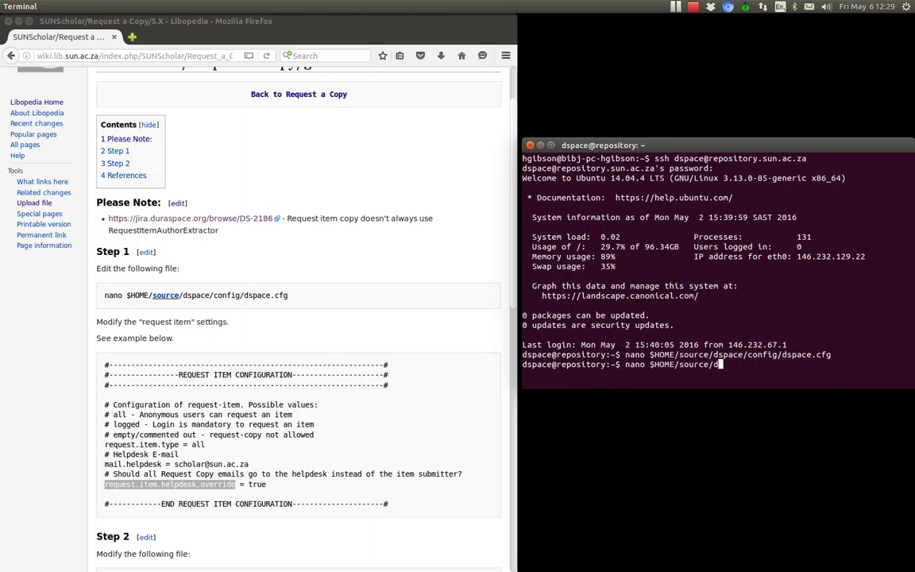
{"action": "key", "text": "BackSpace"}
{"action": "key", "text": "BackSpace"}
{"action": "key", "text": "BackSpace"}
{"action": "type", "text": "buil"}
{"action": "key", "text": "BackSpace"}
{"action": "key", "text": "BackSpace"}
{"action": "key", "text": "BackSpace"}
{"action": "type", "text": "sou"}
{"action": "key", "text": "Tab"}
{"action": "type", "text": "/bui"}
{"action": "key", "text": "Tab"}
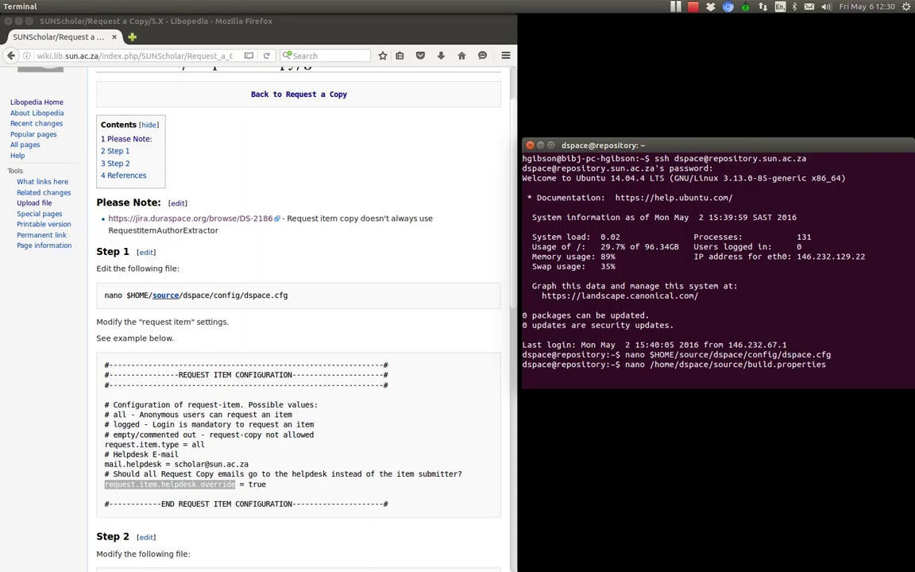
{"action": "key", "text": "Return"}
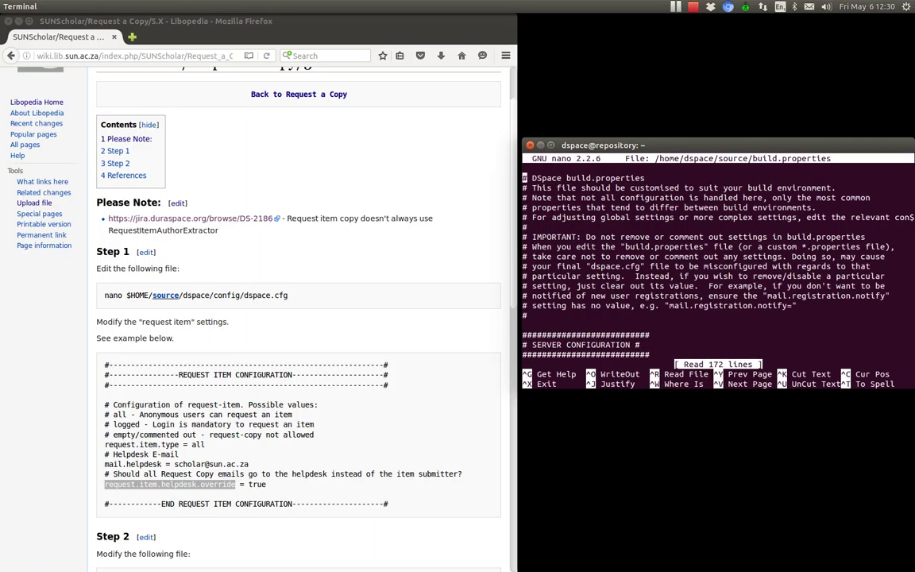
Page down to the mail settings, inspect the mail.admin address, and exit nano
{"action": "key", "text": "Down"}
{"action": "key", "text": "ctrl+c"}
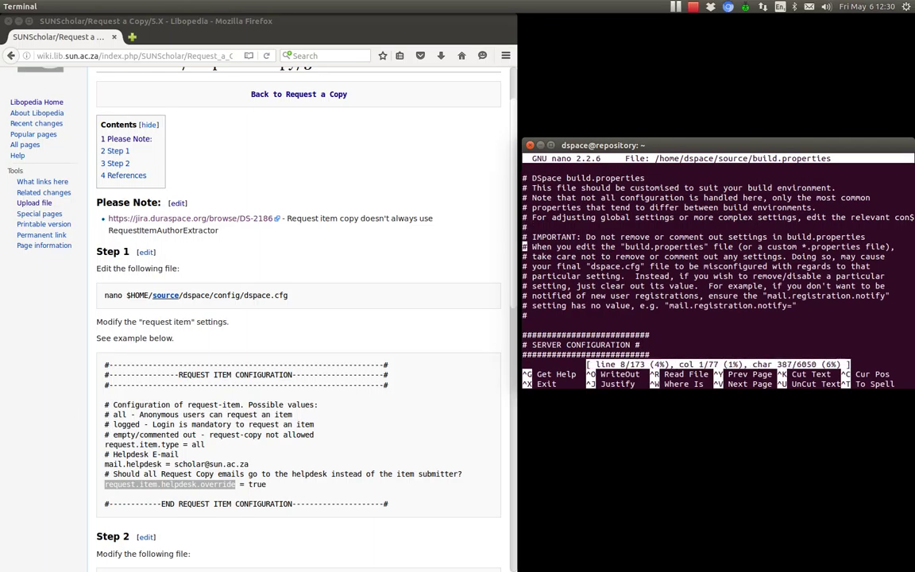
{"action": "key", "text": "Page_Down"}
{"action": "key", "text": "Page_Down"}
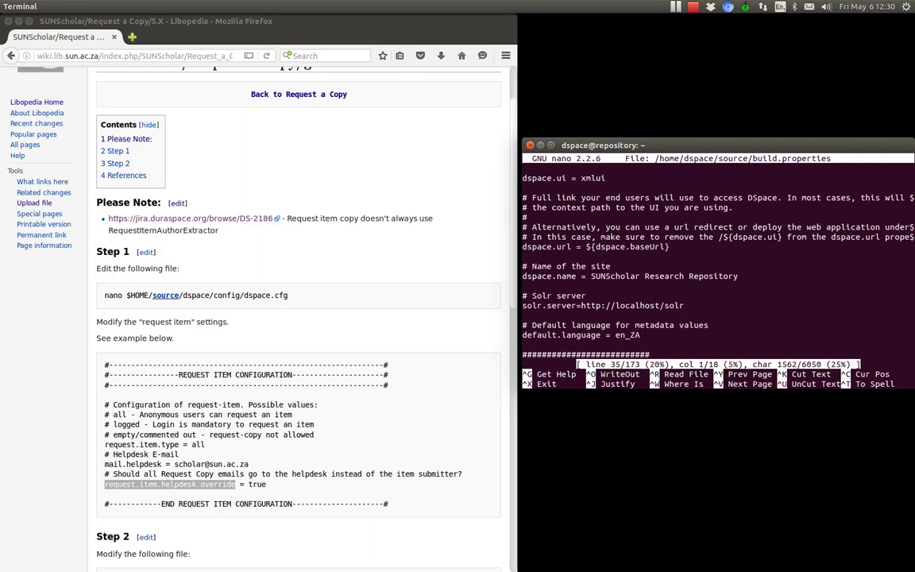
{"action": "key", "text": "Page_Down"}
{"action": "key", "text": "Page_Down"}
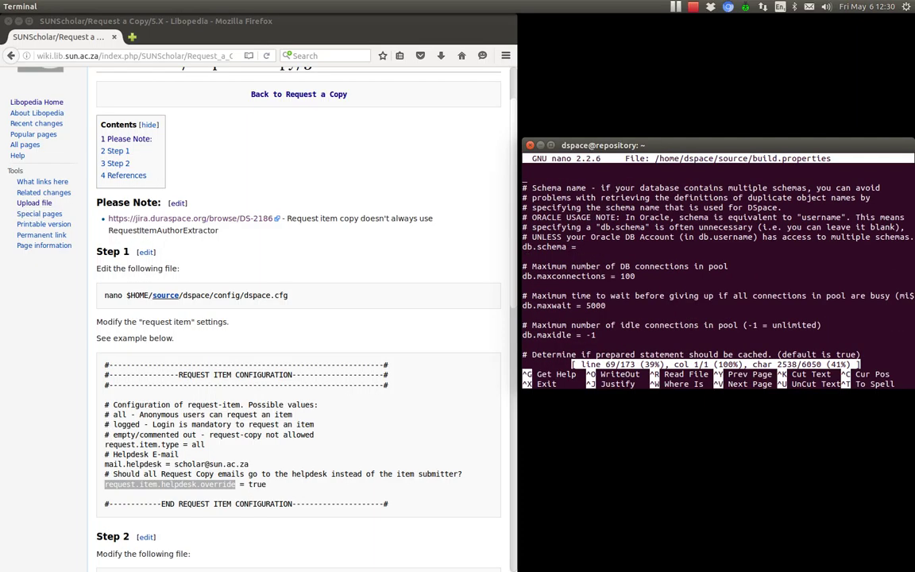
{"action": "key", "text": "Page_Down"}
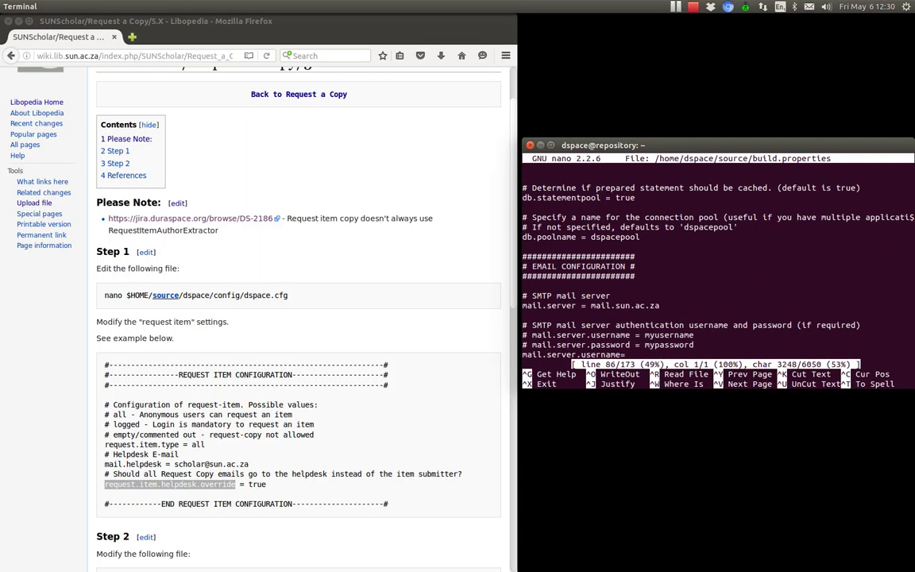
{"action": "left_click", "coordinate": [524, 305]}
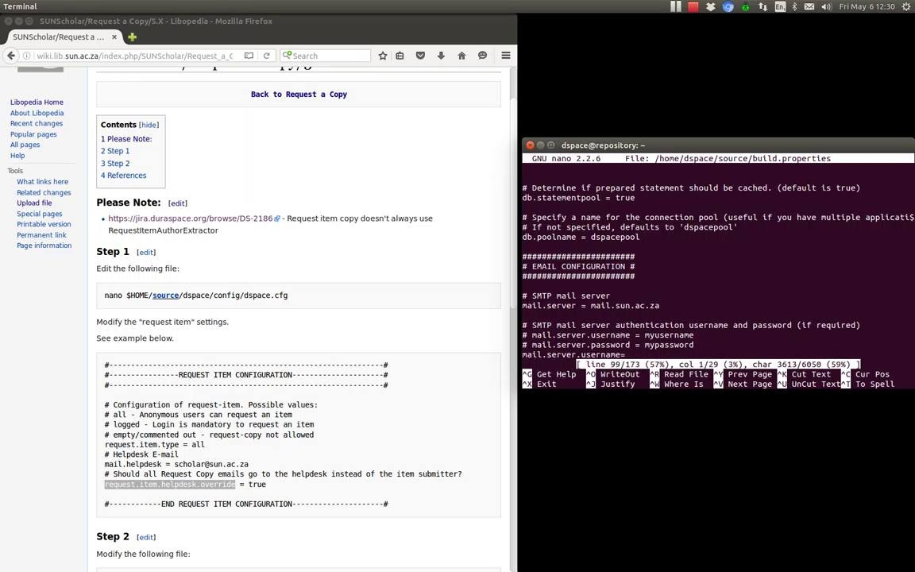
{"action": "key", "text": "Down"}
{"action": "key", "text": "Down"}
{"action": "key", "text": "Down"}
{"action": "key", "text": "Down"}
{"action": "key", "text": "Down"}
{"action": "key", "text": "Down"}
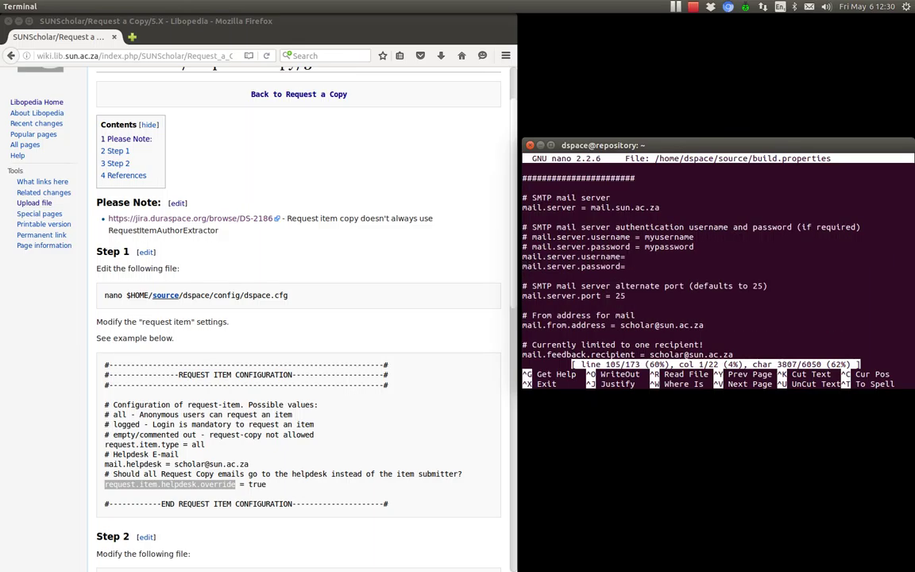
{"action": "key", "text": "Down"}
{"action": "key", "text": "Down"}
{"action": "key", "text": "Down"}
{"action": "key", "text": "Down"}
{"action": "key", "text": "Down"}
{"action": "key", "text": "Down"}
{"action": "key", "text": "Down"}
{"action": "key", "text": "Down"}
{"action": "key", "text": "Down"}
{"action": "key", "text": "Down"}
{"action": "key", "text": "Down"}
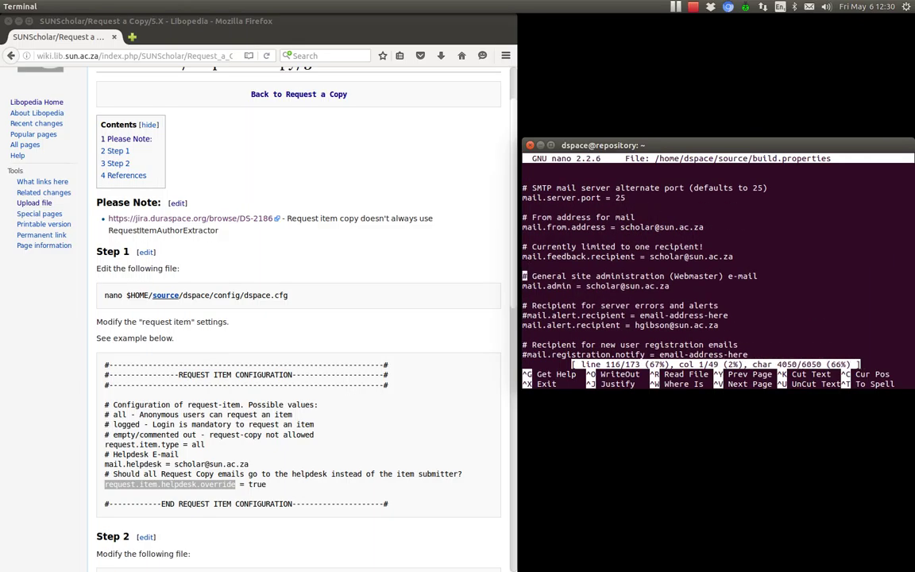
{"action": "key", "text": "Down"}
{"action": "key", "text": "Right"}
{"action": "key", "text": "Right"}
{"action": "key", "text": "Right"}
{"action": "key", "text": "Right"}
{"action": "key", "text": "Right"}
{"action": "key", "text": "Right"}
{"action": "key", "text": "Right"}
{"action": "key", "text": "Right"}
{"action": "key", "text": "Right"}
{"action": "key", "text": "Right"}
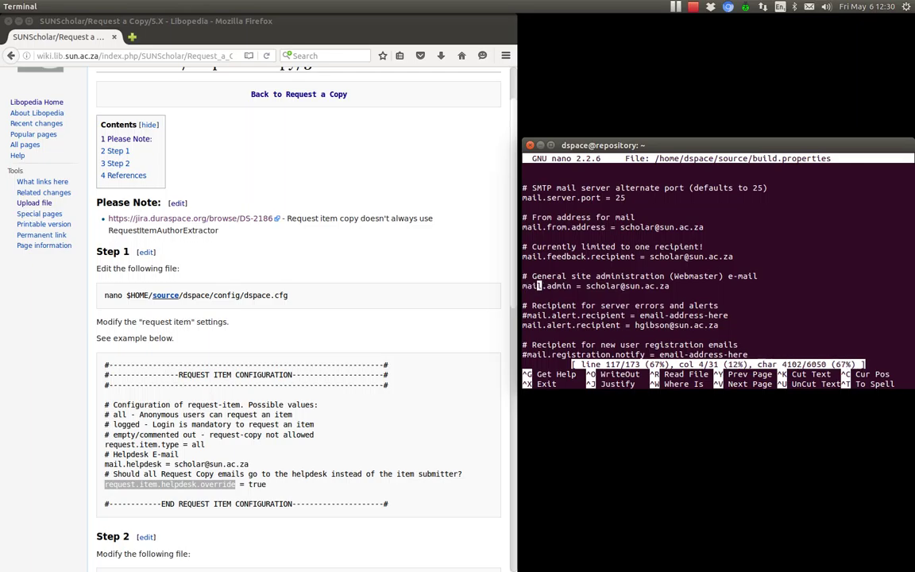
{"action": "key", "text": "Right"}
{"action": "key", "text": "Right"}
{"action": "key", "text": "Right"}
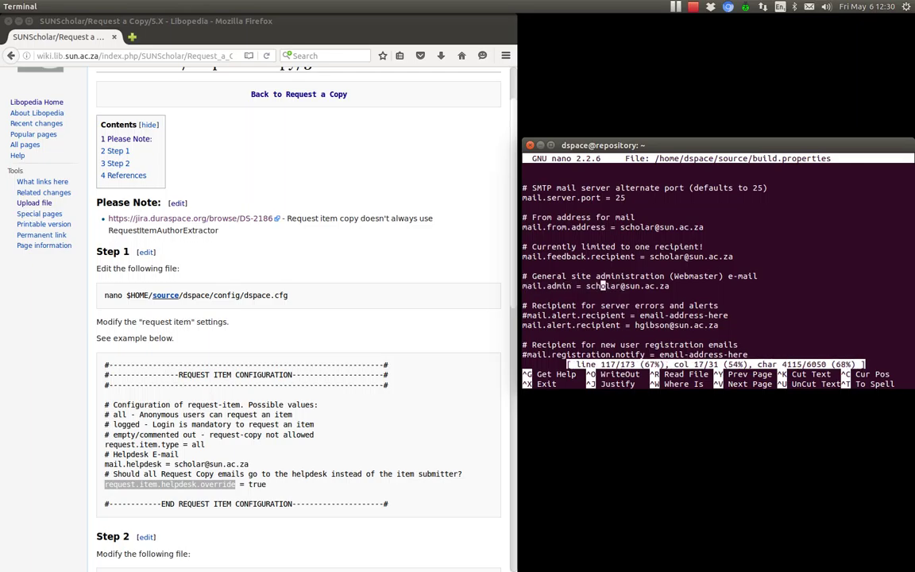
{"action": "key", "text": "Right"}
{"action": "key", "text": "Right"}
{"action": "key", "text": "Right"}
{"action": "key", "text": "Right"}
{"action": "key", "text": "Right"}
{"action": "key", "text": "Right"}
{"action": "key", "text": "Right"}
{"action": "key", "text": "Right"}
{"action": "key", "text": "Right"}
{"action": "key", "text": "Right"}
{"action": "key", "text": "Right"}
{"action": "key", "text": "Right"}
{"action": "key", "text": "Right"}
{"action": "key", "text": "Right"}
{"action": "key", "text": "Right"}
{"action": "key", "text": "Left"}
{"action": "key", "text": "Left"}
{"action": "key", "text": "Left"}
{"action": "key", "text": "Left"}
{"action": "key", "text": "Left"}
{"action": "key", "text": "Left"}
{"action": "key", "text": "Left"}
{"action": "key", "text": "Left"}
{"action": "key", "text": "Left"}
{"action": "key", "text": "Left"}
{"action": "key", "text": "Left"}
{"action": "key", "text": "ctrl+x"}
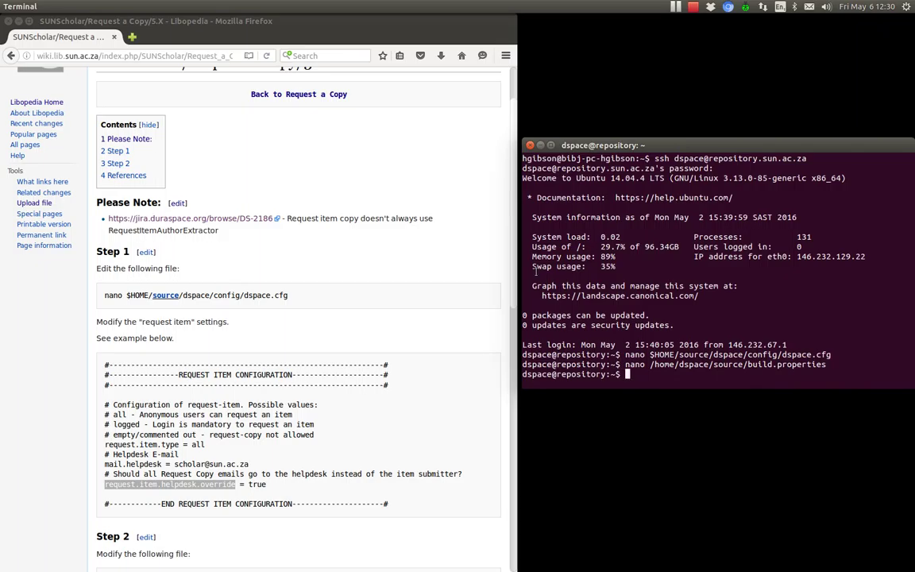
Copy the Step 2 requestitem.xml nano command from the wiki and paste it at the prompt
{"action": "scroll", "coordinate": [405, 385], "scroll_direction": "down", "scroll_amount": 5}
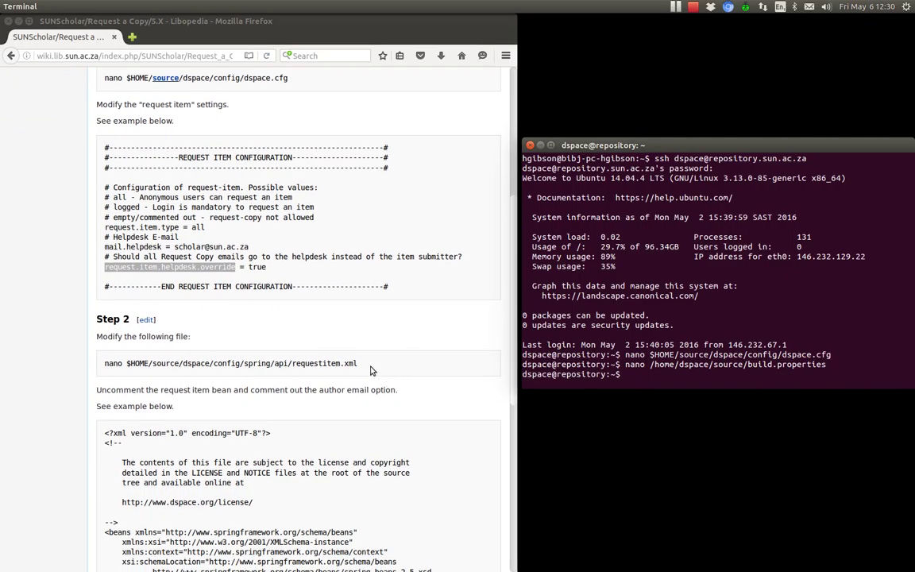
{"action": "left_click_drag", "start_coordinate": [368, 367], "coordinate": [99, 364]}
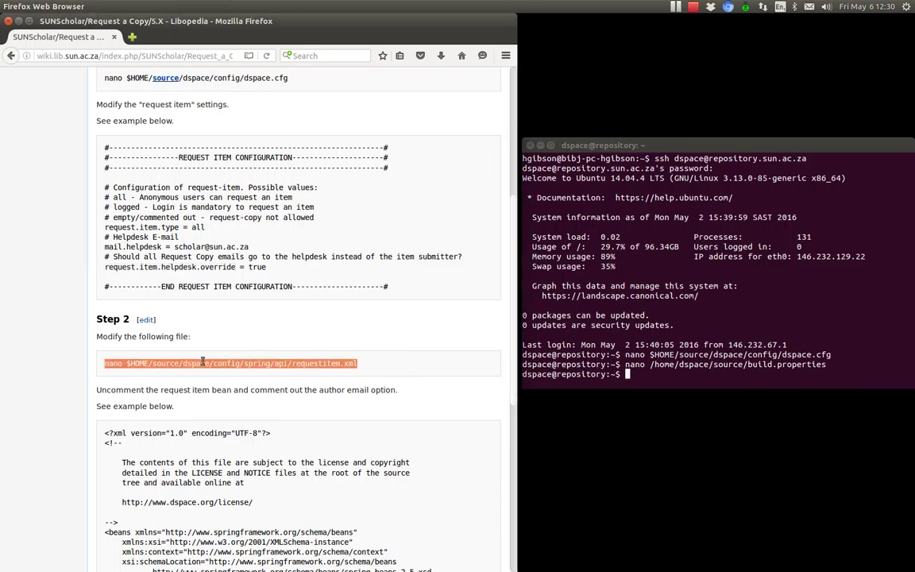
{"action": "right_click", "coordinate": [205, 365]}
{"action": "left_click", "coordinate": [225, 369]}
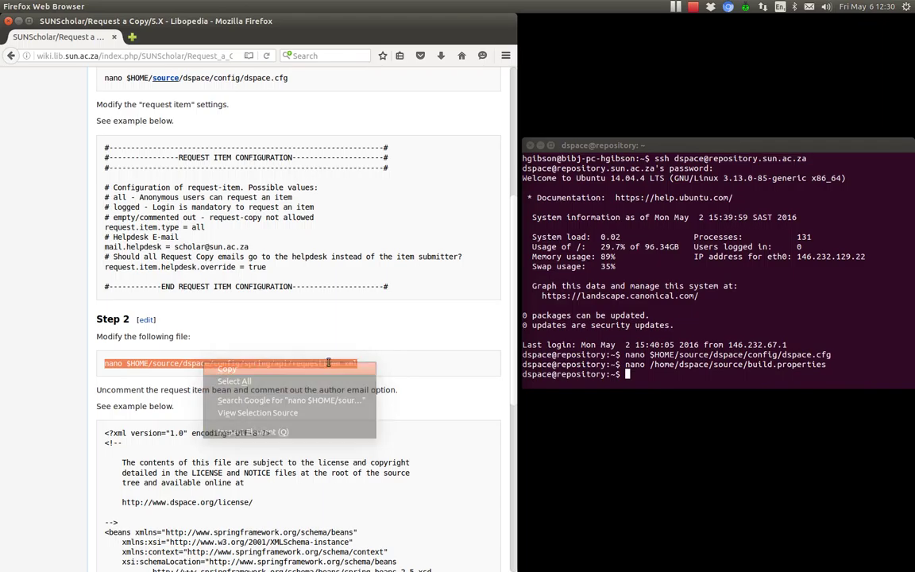
{"action": "key", "text": "alt+Tab"}
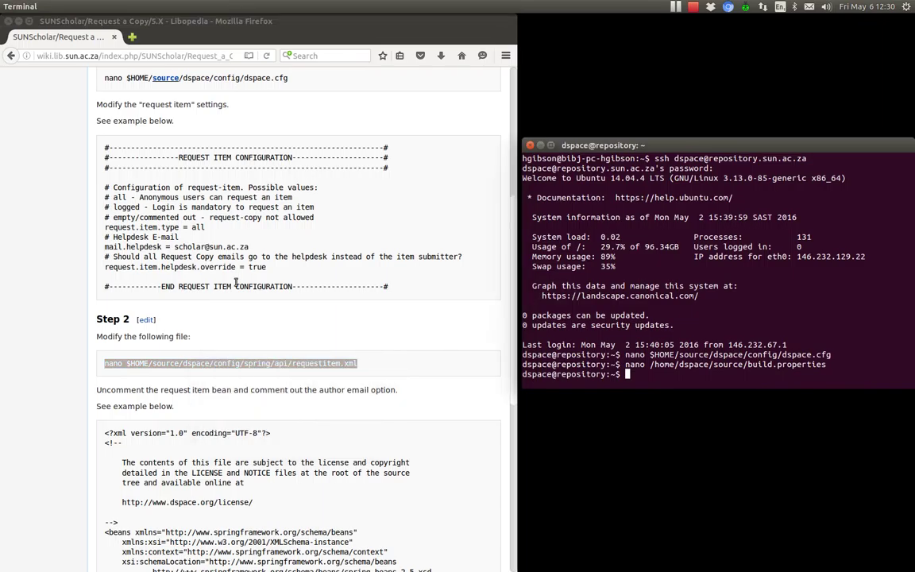
{"action": "scroll", "coordinate": [35, 305], "scroll_direction": "down", "scroll_amount": 6}
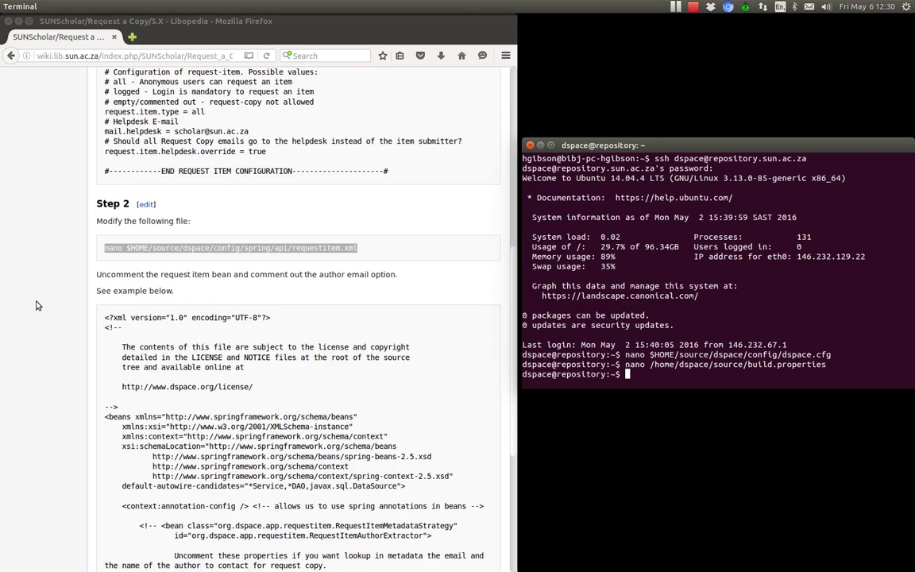
{"action": "scroll", "coordinate": [36, 305], "scroll_direction": "down", "scroll_amount": 1}
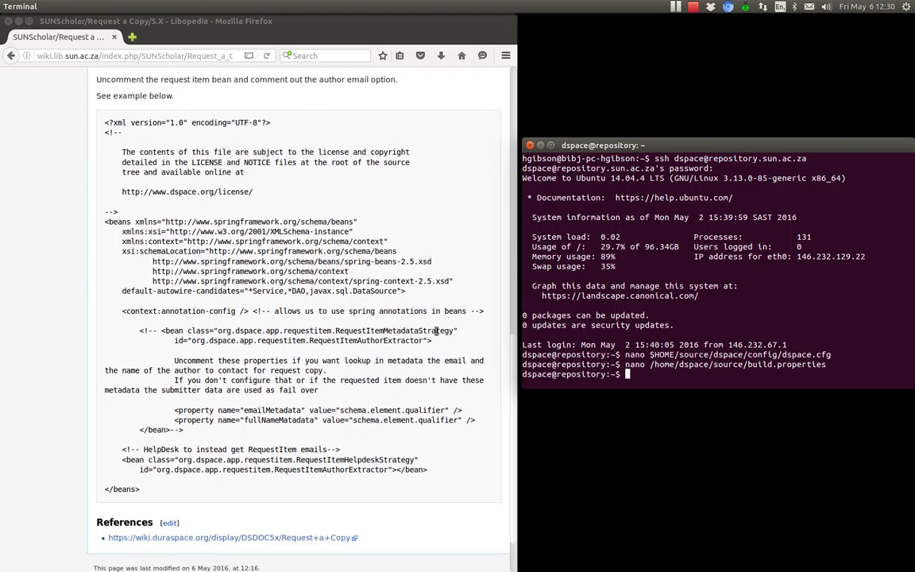
{"action": "key", "text": "Up"}
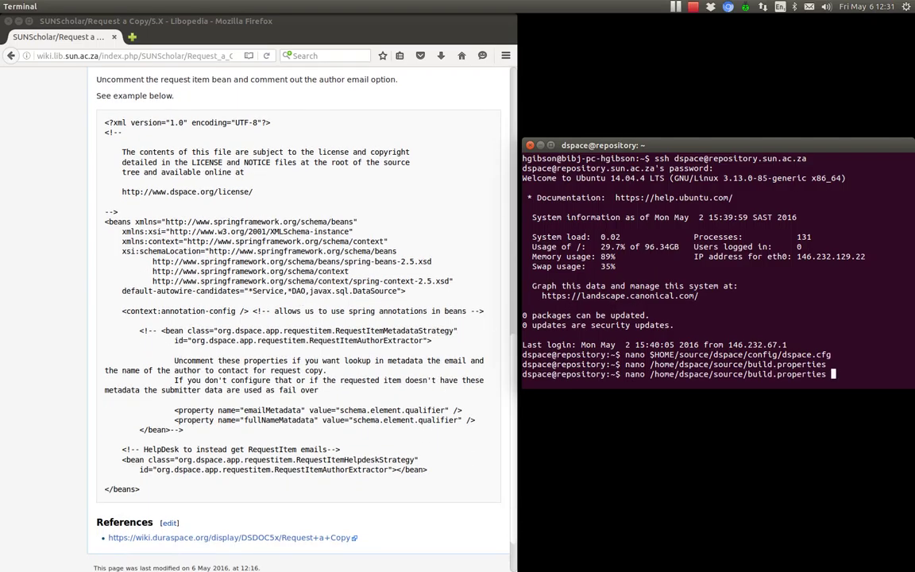
{"action": "key", "text": "Down"}
{"action": "right_click", "coordinate": [593, 254]}
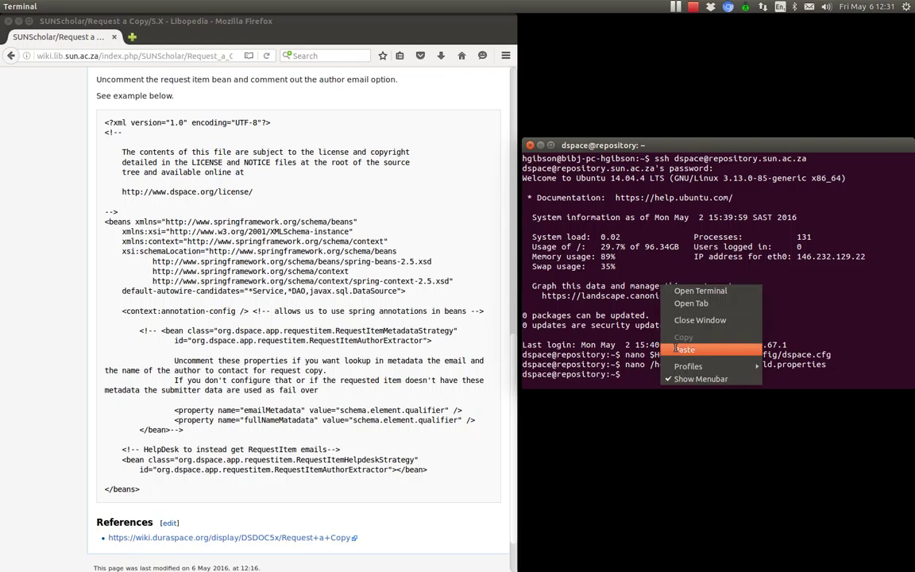
{"action": "left_click", "coordinate": [636, 351]}
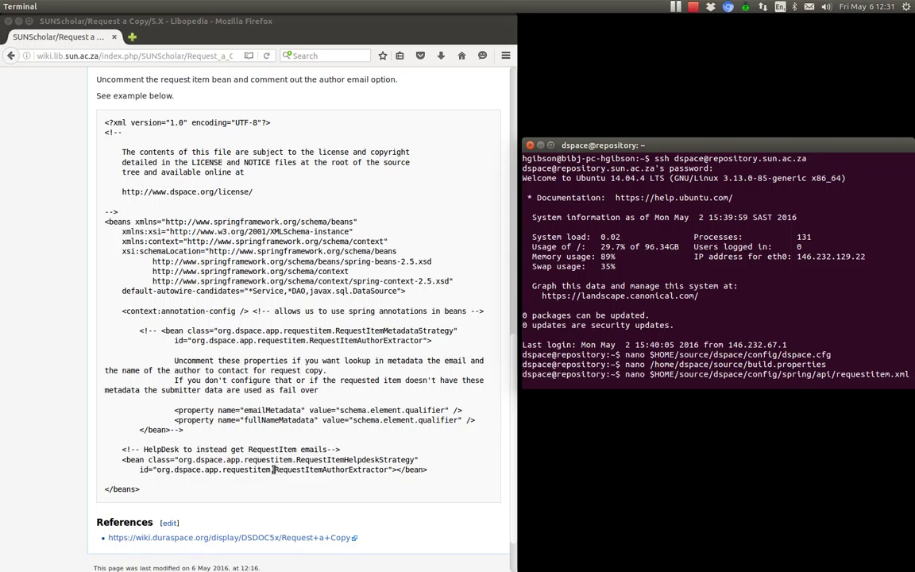
Highlight the RequestItemAuthorExtractor bean id and metadata strategy class in the wiki example
{"action": "left_click_drag", "start_coordinate": [274, 470], "coordinate": [413, 461]}
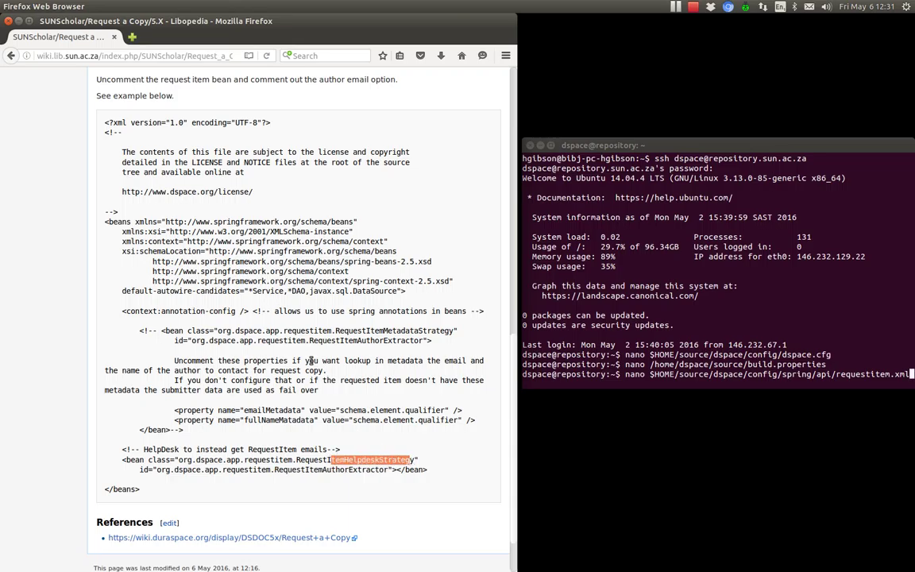
{"action": "left_click", "coordinate": [390, 342]}
{"action": "left_click_drag", "start_coordinate": [335, 331], "coordinate": [474, 334]}
{"action": "left_click", "coordinate": [638, 304]}
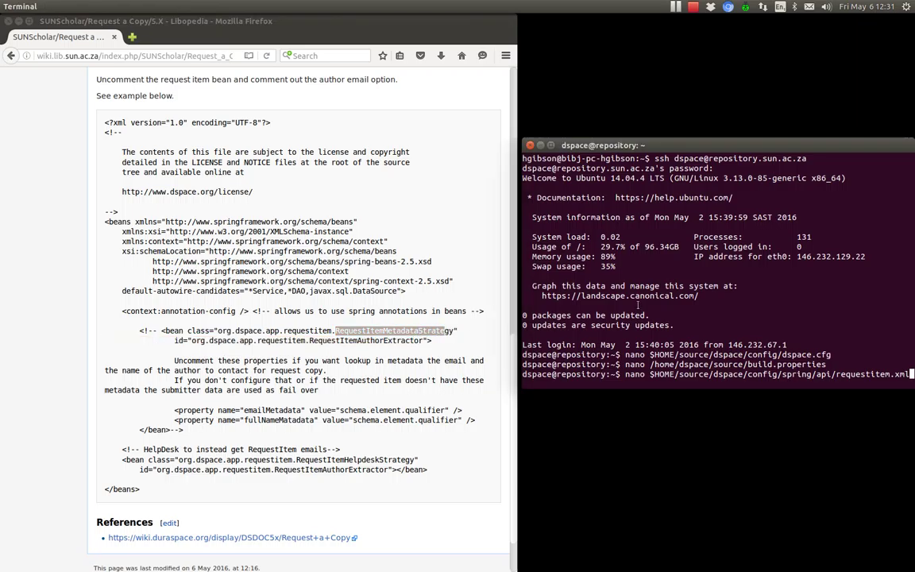
{"action": "left_click", "coordinate": [228, 221]}
{"action": "scroll", "coordinate": [228, 222], "scroll_direction": "up", "scroll_amount": 3}
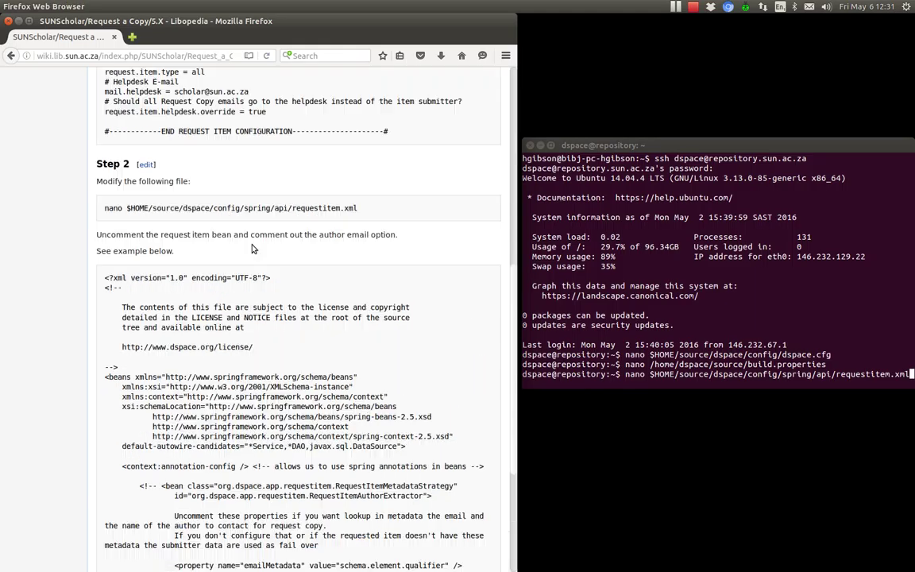
{"action": "left_click_drag", "start_coordinate": [100, 208], "coordinate": [368, 211]}
{"action": "left_click", "coordinate": [609, 267]}
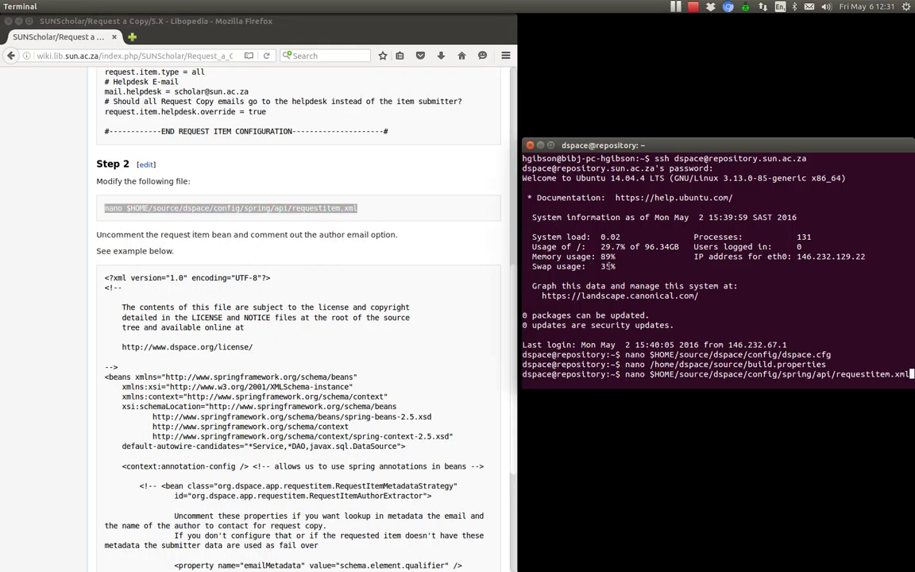
Open requestitem.xml and point out the comment markers around the HelpDesk bean
{"action": "key", "text": "Return"}
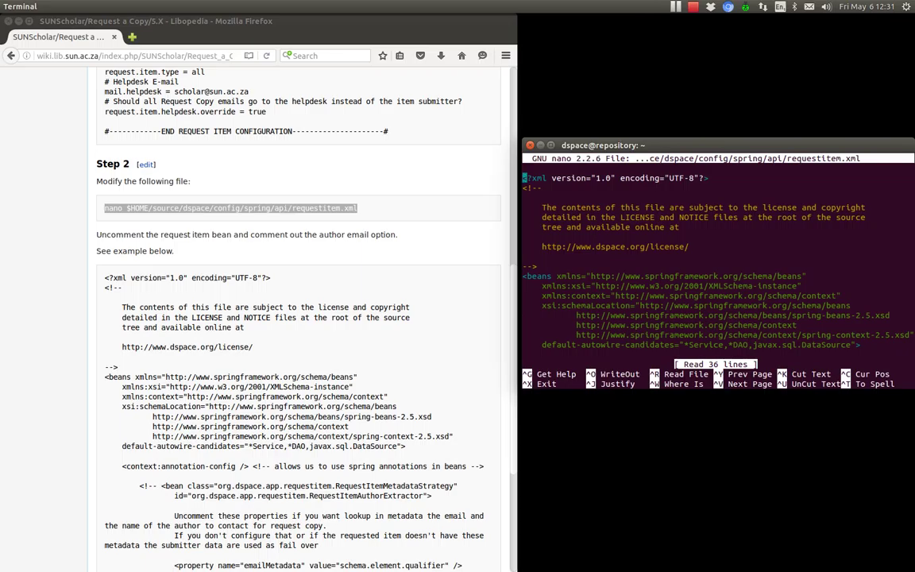
{"action": "key", "text": "Down"}
{"action": "key", "text": "Down"}
{"action": "key", "text": "Down"}
{"action": "key", "text": "Down"}
{"action": "key", "text": "Down"}
{"action": "key", "text": "Down"}
{"action": "key", "text": "Down"}
{"action": "key", "text": "Down"}
{"action": "key", "text": "Down"}
{"action": "key", "text": "Down"}
{"action": "key", "text": "Down"}
{"action": "key", "text": "Down"}
{"action": "key", "text": "Down"}
{"action": "key", "text": "Down"}
{"action": "key", "text": "Down"}
{"action": "key", "text": "Down"}
{"action": "key", "text": "Down"}
{"action": "key", "text": "Down"}
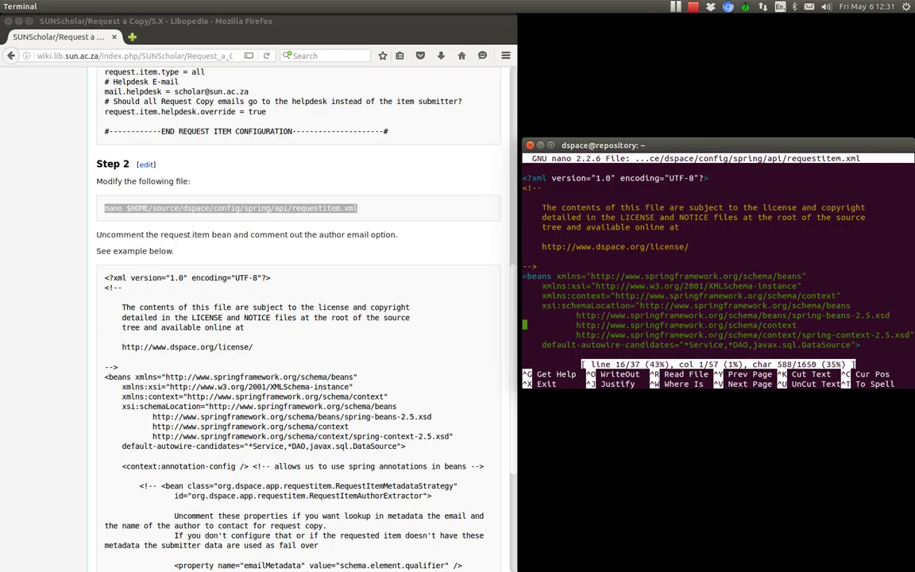
{"action": "key", "text": "Down"}
{"action": "key", "text": "Down"}
{"action": "key", "text": "Down"}
{"action": "key", "text": "Down"}
{"action": "key", "text": "Down"}
{"action": "key", "text": "Down"}
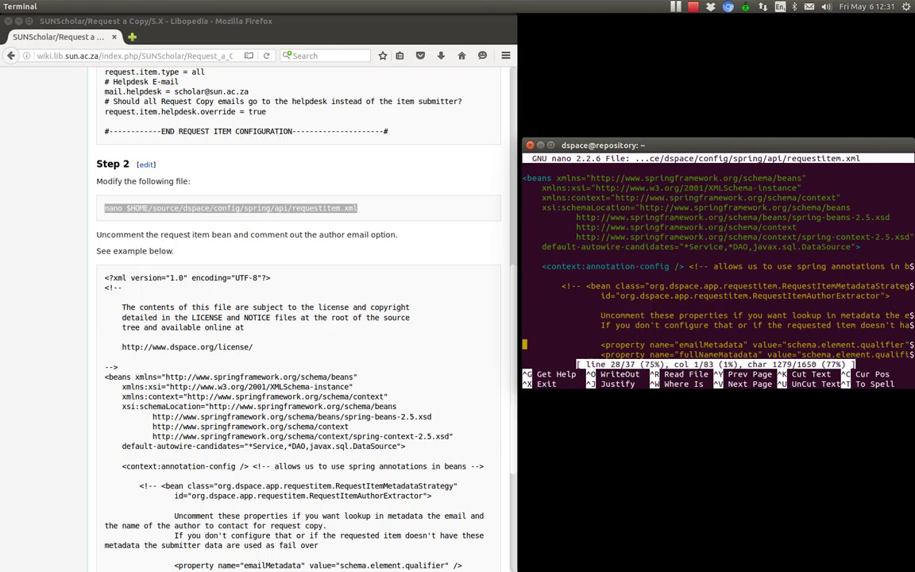
{"action": "key", "text": "Down"}
{"action": "key", "text": "Down"}
{"action": "key", "text": "Down"}
{"action": "key", "text": "Down"}
{"action": "key", "text": "Down"}
{"action": "key", "text": "Up"}
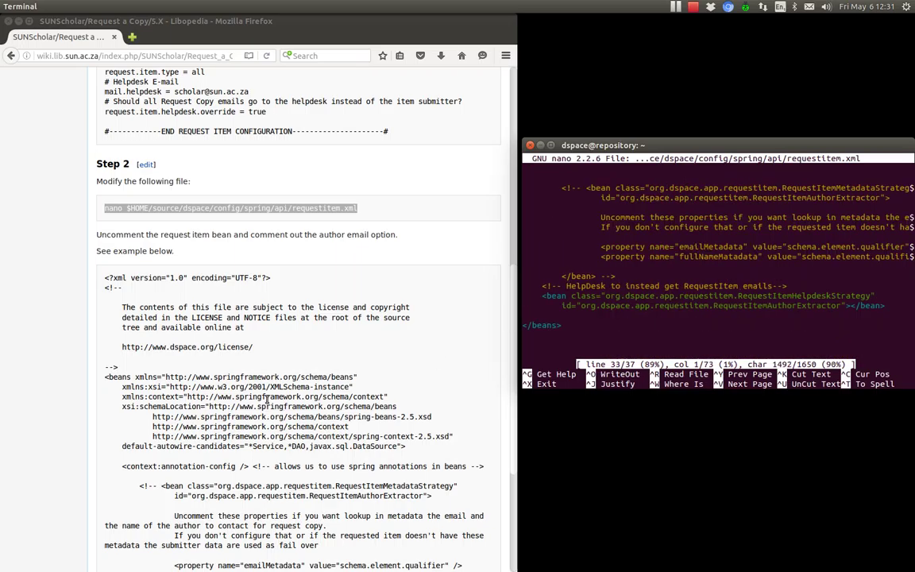
{"action": "left_click_drag", "start_coordinate": [542, 286], "coordinate": [562, 286]}
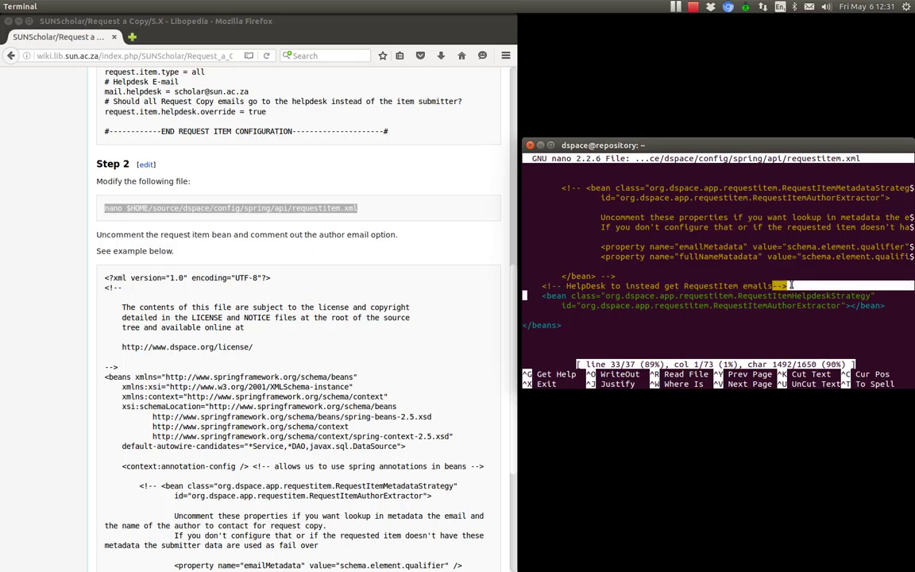
{"action": "left_click", "coordinate": [619, 297]}
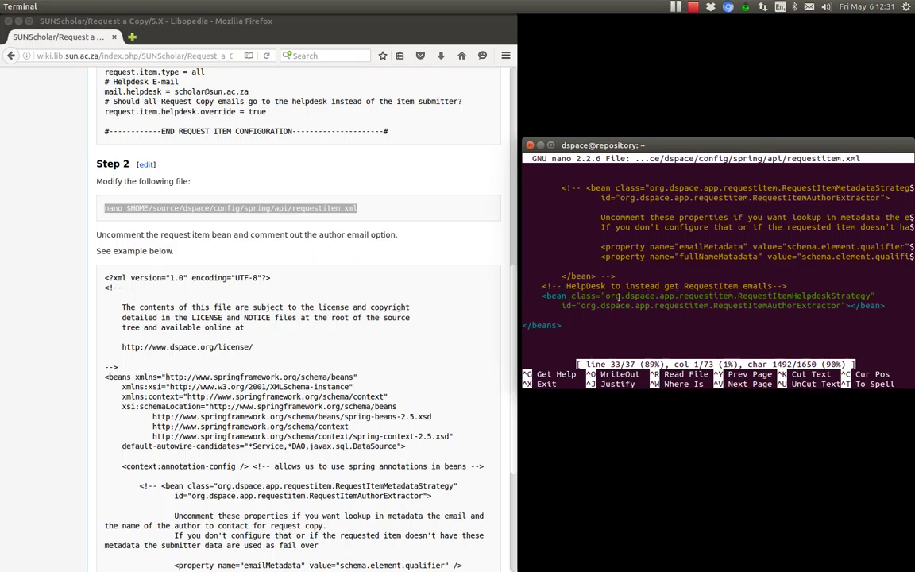
{"action": "key", "text": "Up"}
{"action": "key", "text": "Up"}
{"action": "key", "text": "End"}
{"action": "left_click_drag", "start_coordinate": [596, 276], "coordinate": [619, 275]}
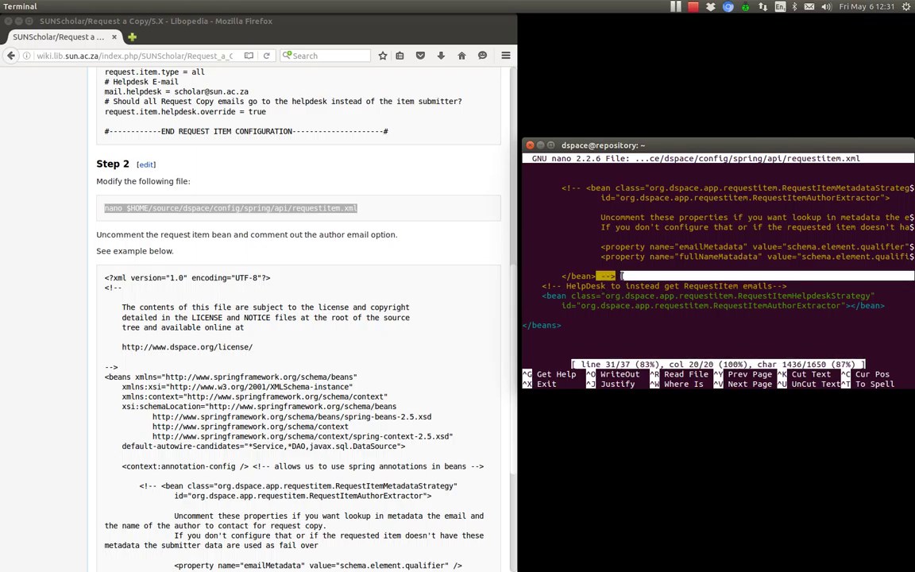
Compare the metadata and helpdesk strategy bean classes, then write requestitem.xml
{"action": "key", "text": "Up"}
{"action": "key", "text": "Up"}
{"action": "key", "text": "Up"}
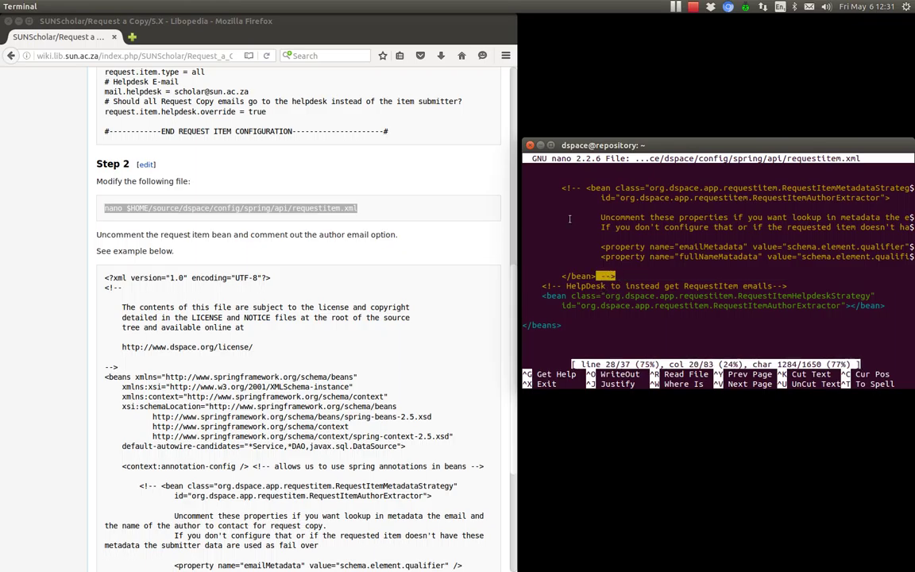
{"action": "left_click_drag", "start_coordinate": [581, 188], "coordinate": [562, 189]}
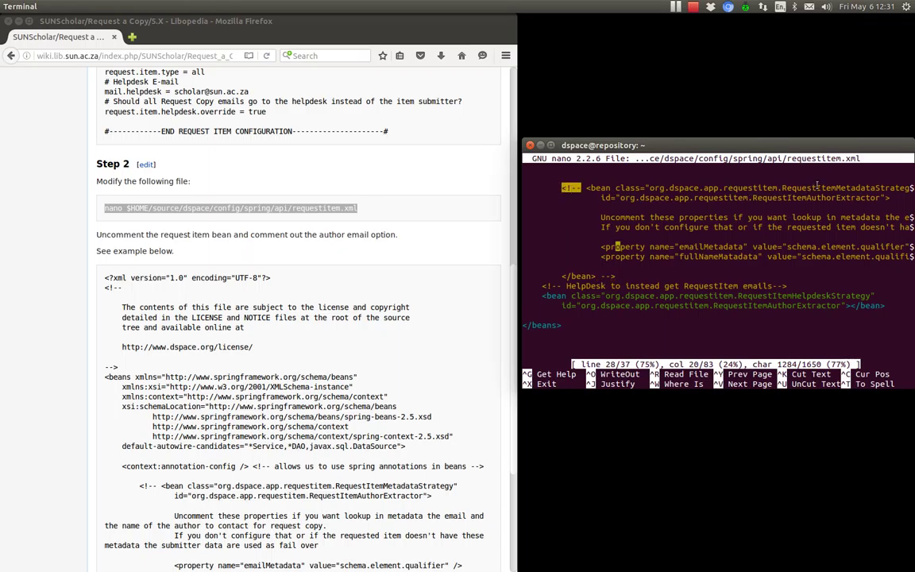
{"action": "left_click_drag", "start_coordinate": [817, 188], "coordinate": [911, 188]}
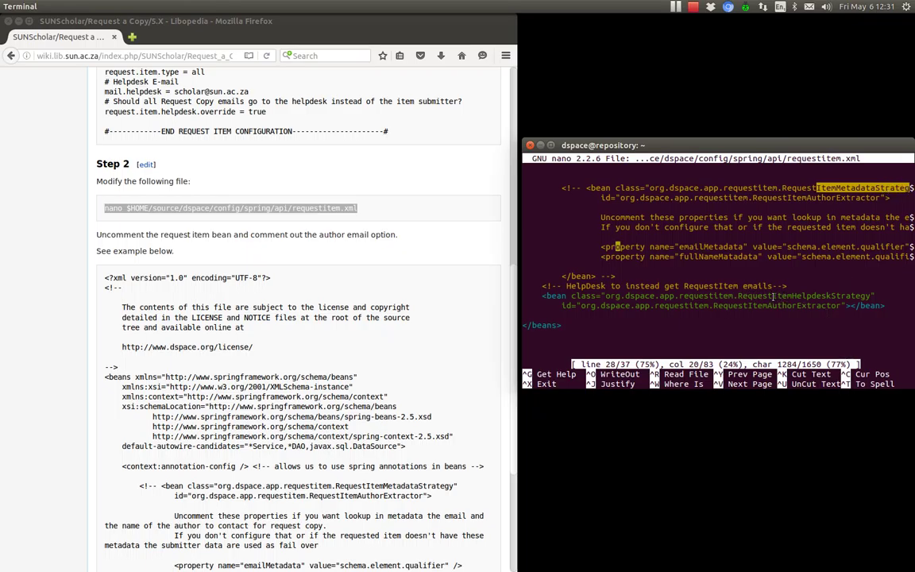
{"action": "left_click_drag", "start_coordinate": [773, 296], "coordinate": [870, 297]}
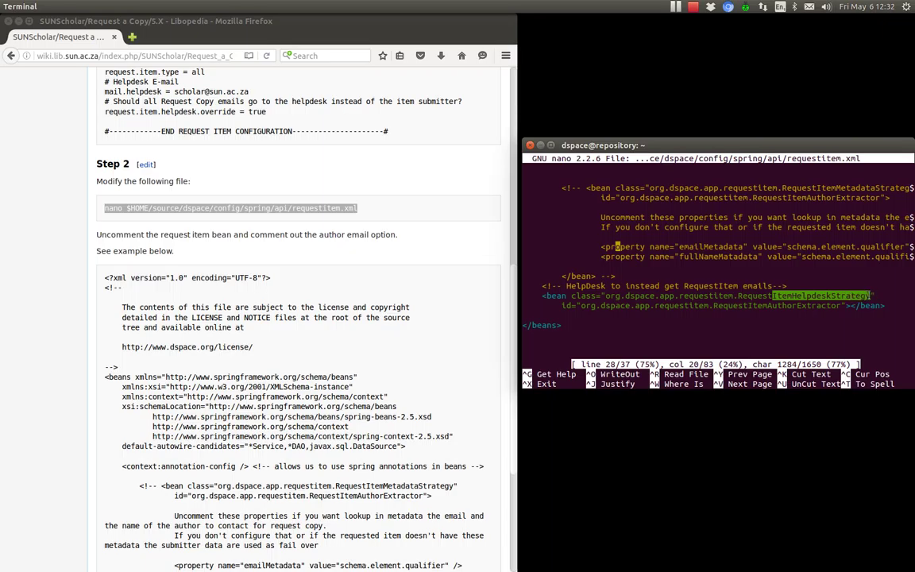
{"action": "key", "text": "Up"}
{"action": "key", "text": "Up"}
{"action": "key", "text": "Up"}
{"action": "key", "text": "Up"}
{"action": "key", "text": "Up"}
{"action": "key", "text": "Up"}
{"action": "key", "text": "Up"}
{"action": "key", "text": "Up"}
{"action": "key", "text": "Up"}
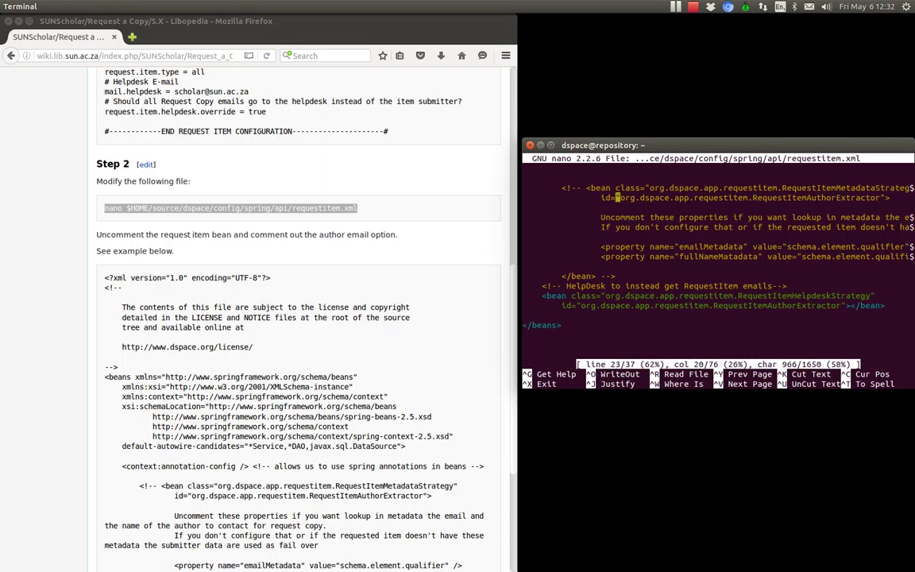
{"action": "key", "text": "Down"}
{"action": "key", "text": "Down"}
{"action": "key", "text": "Down"}
{"action": "key", "text": "Right"}
{"action": "key", "text": "Right"}
{"action": "key", "text": "Right"}
{"action": "key", "text": "Right"}
{"action": "key", "text": "Right"}
{"action": "key", "text": "Right"}
{"action": "key", "text": "Right"}
{"action": "key", "text": "Right"}
{"action": "key", "text": "Right"}
{"action": "key", "text": "Right"}
{"action": "key", "text": "Right"}
{"action": "key", "text": "Right"}
{"action": "key", "text": "Right"}
{"action": "key", "text": "Right"}
{"action": "key", "text": "Right"}
{"action": "key", "text": "Right"}
{"action": "key", "text": "Right"}
{"action": "key", "text": "Right"}
{"action": "key", "text": "Right"}
{"action": "key", "text": "Down"}
{"action": "key", "text": "Down"}
{"action": "key", "text": "Down"}
{"action": "key", "text": "Down"}
{"action": "key", "text": "Down"}
{"action": "key", "text": "Down"}
{"action": "key", "text": "Down"}
{"action": "key", "text": "Down"}
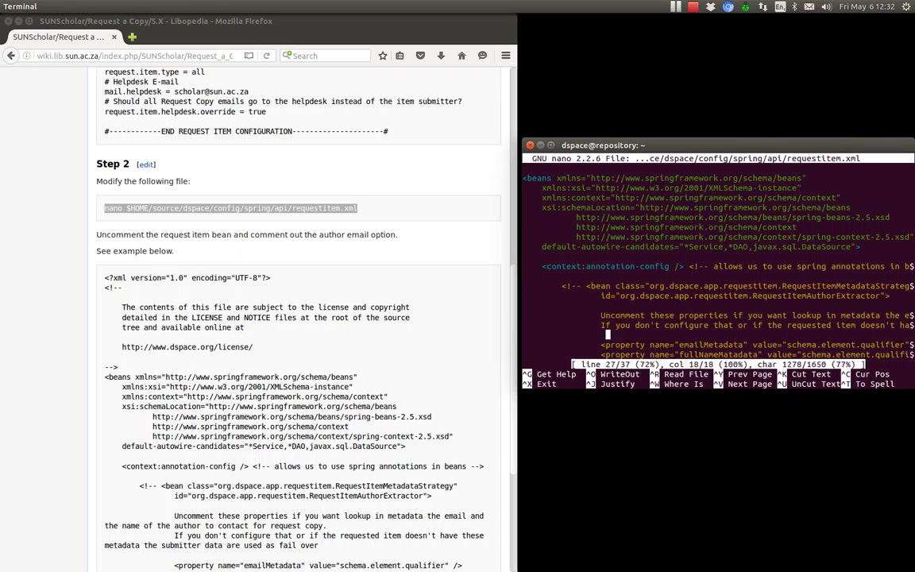
{"action": "key", "text": "Down"}
{"action": "key", "text": "Down"}
{"action": "key", "text": "Down"}
{"action": "key", "text": "Down"}
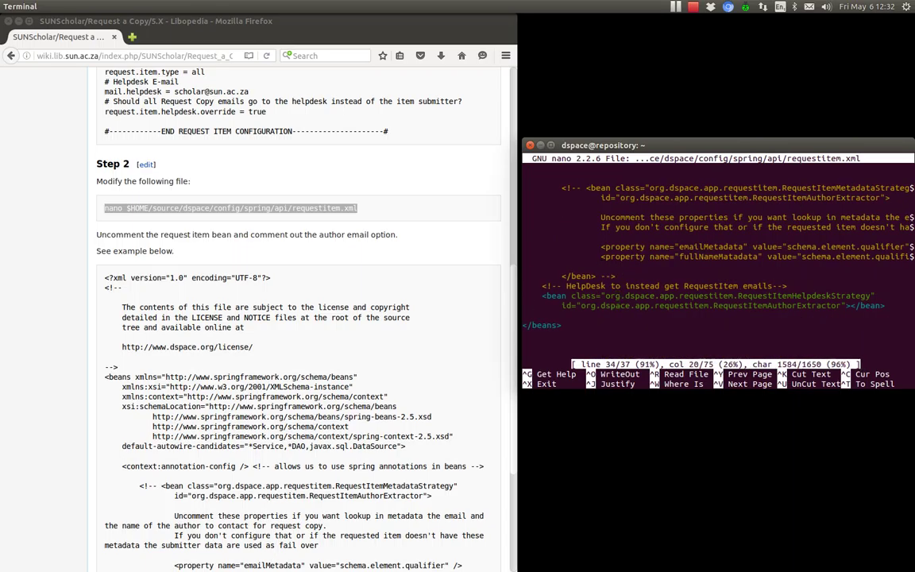
{"action": "key", "text": "ctrl+o"}
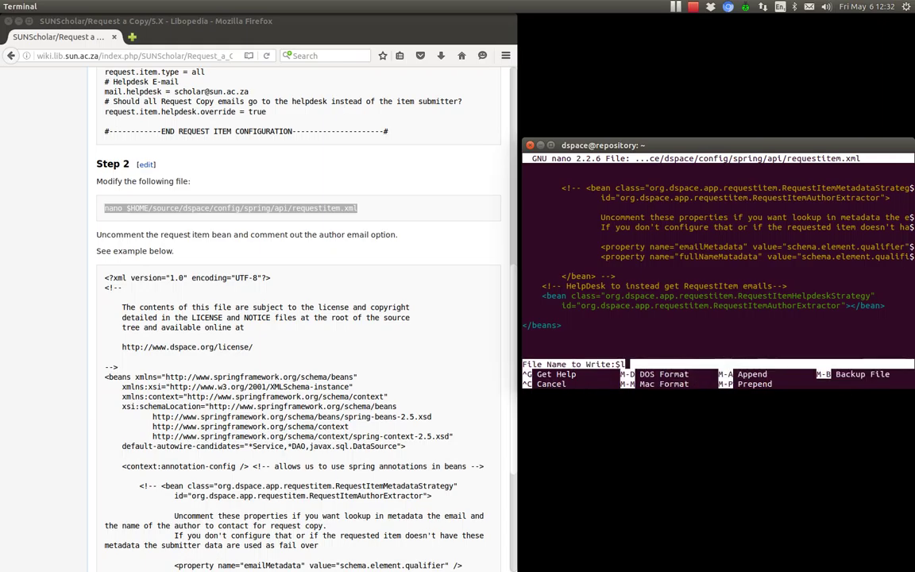
{"action": "key", "text": "Return"}
Exit nano and open the wiki's Step 2 section for editing
{"action": "key", "text": "ctrl+x"}
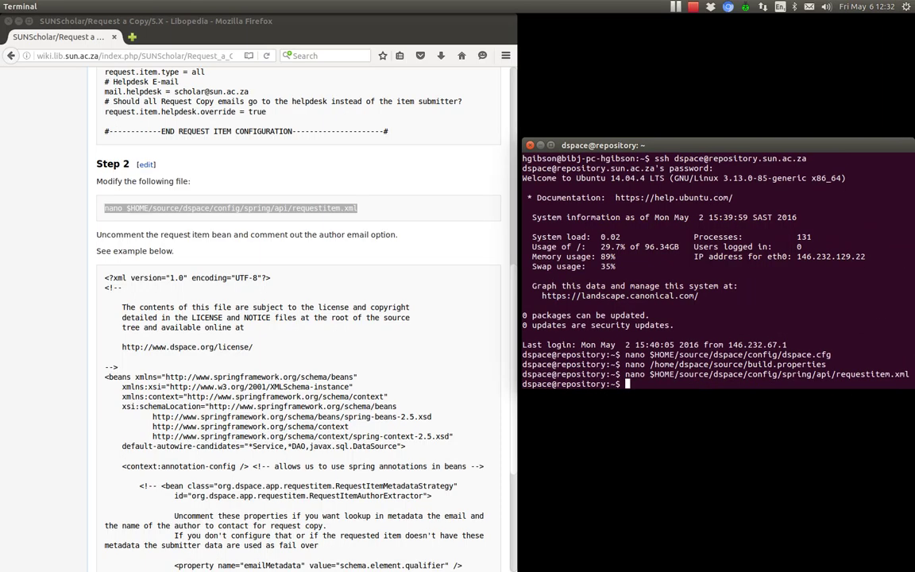
{"action": "left_click", "coordinate": [256, 271]}
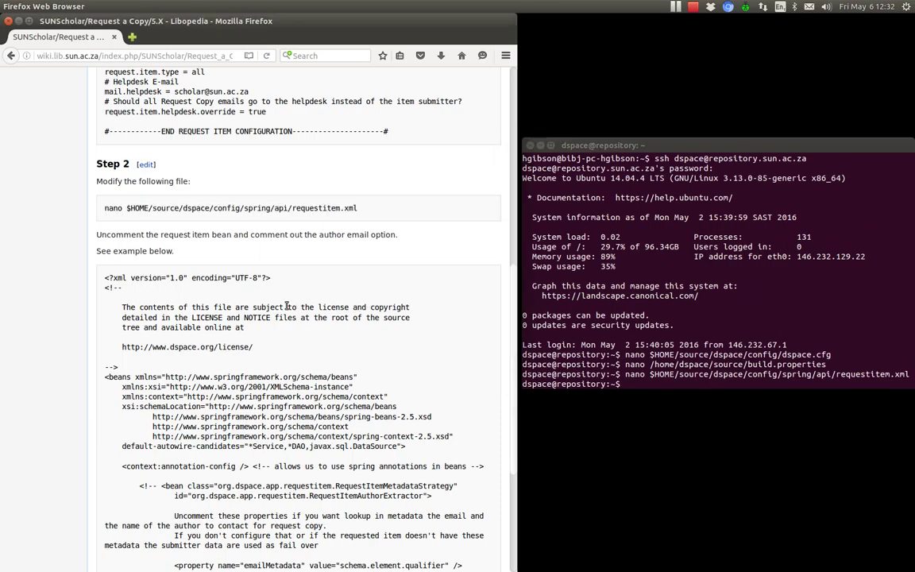
{"action": "scroll", "coordinate": [286, 306], "scroll_direction": "down", "scroll_amount": 4}
{"action": "scroll", "coordinate": [288, 309], "scroll_direction": "down", "scroll_amount": 1}
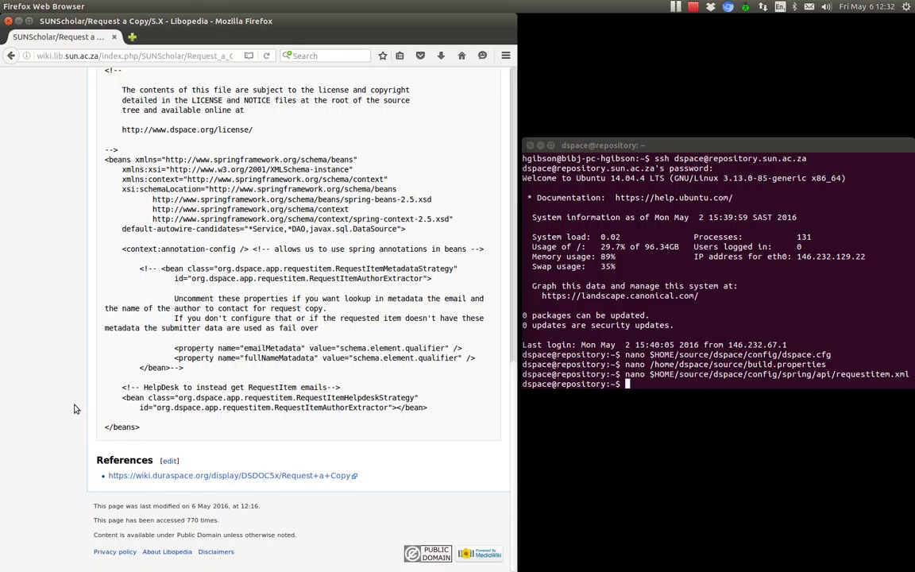
{"action": "scroll", "coordinate": [74, 409], "scroll_direction": "up", "scroll_amount": 5}
{"action": "scroll", "coordinate": [74, 409], "scroll_direction": "up", "scroll_amount": 4}
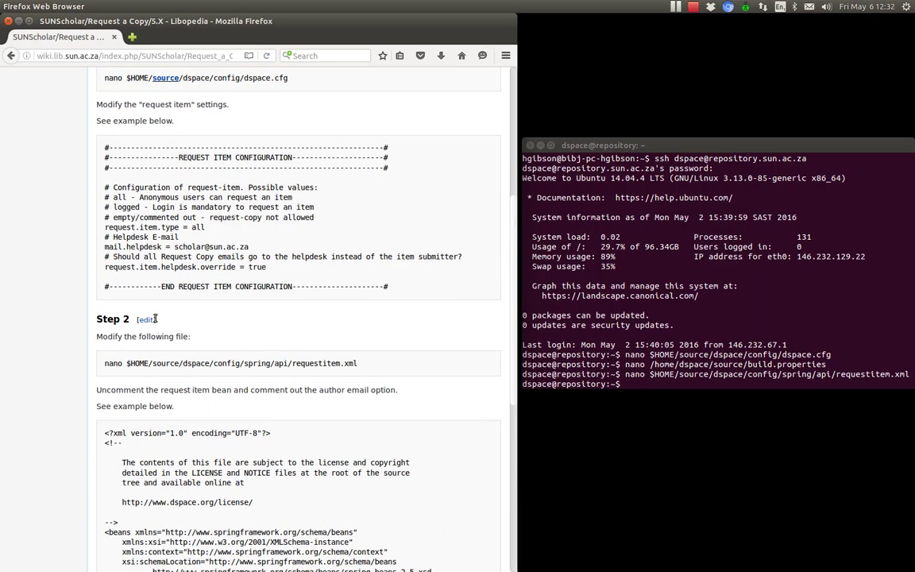
{"action": "left_click", "coordinate": [147, 320]}
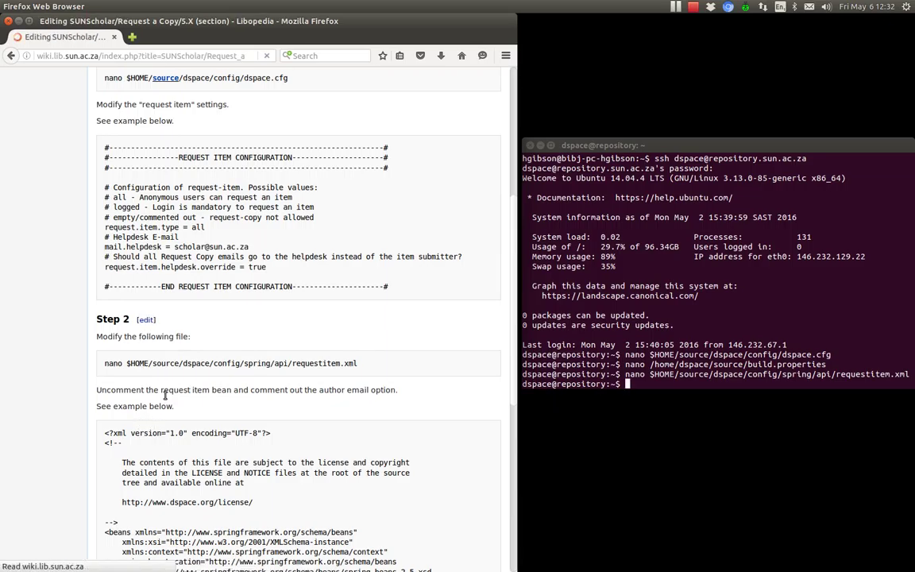
{"action": "scroll", "coordinate": [170, 350], "scroll_direction": "down", "scroll_amount": 7}
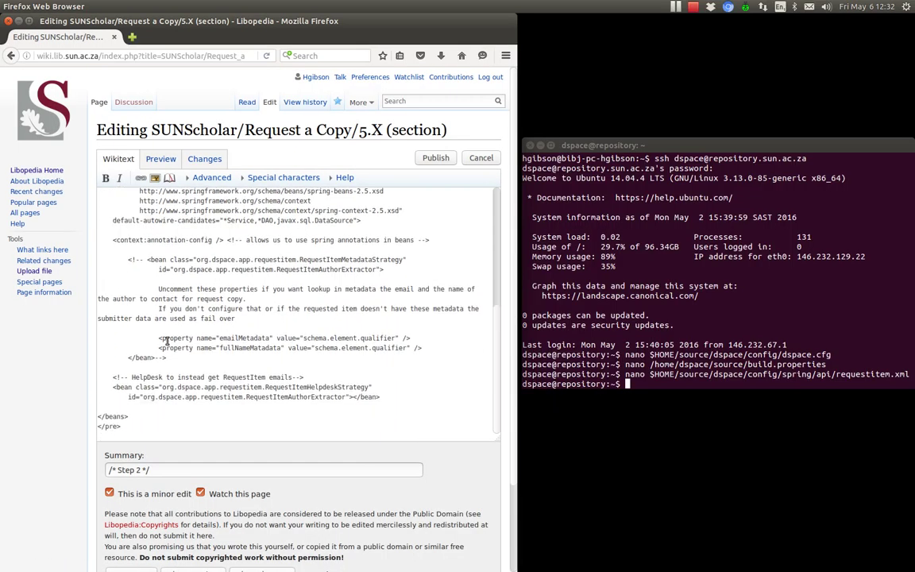
Add 'Rebuild DSpace.' under a new Step 3 heading and save the page
{"action": "left_click", "coordinate": [104, 437]}
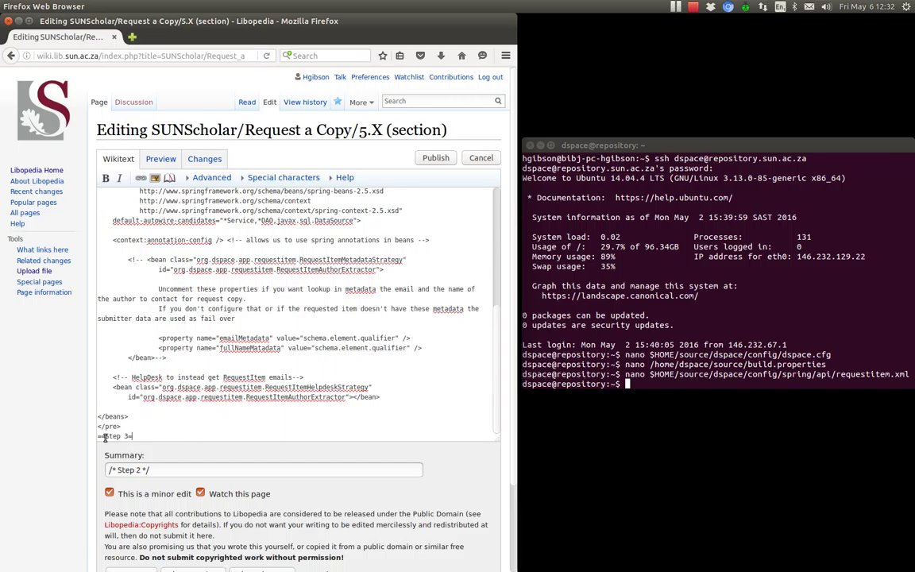
{"action": "scroll", "coordinate": [234, 362], "scroll_direction": "up", "scroll_amount": 7}
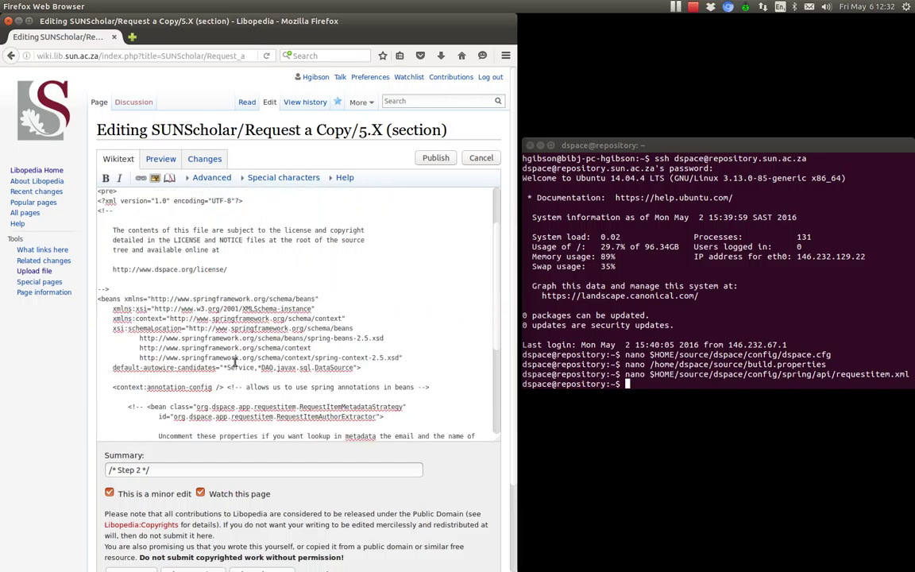
{"action": "scroll", "coordinate": [234, 361], "scroll_direction": "down", "scroll_amount": 7}
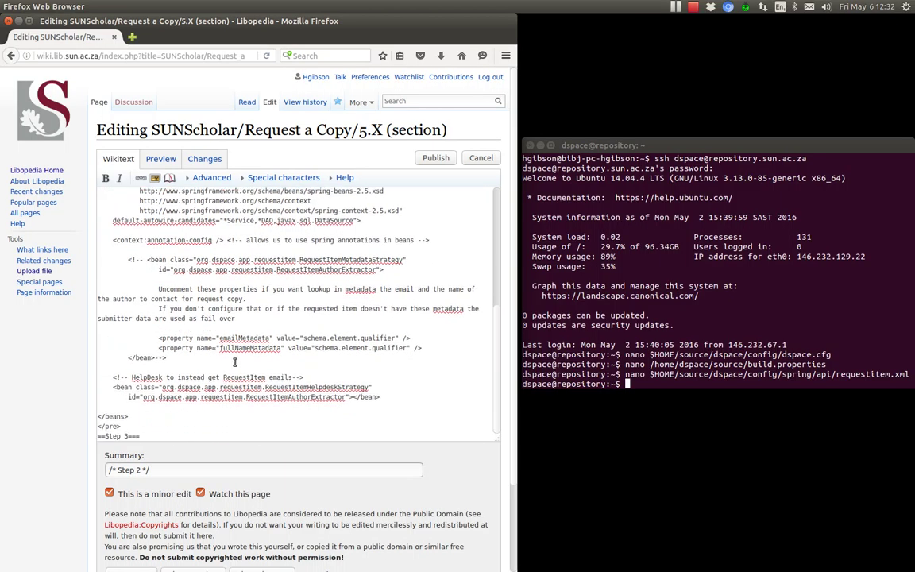
{"action": "key", "text": "Return"}
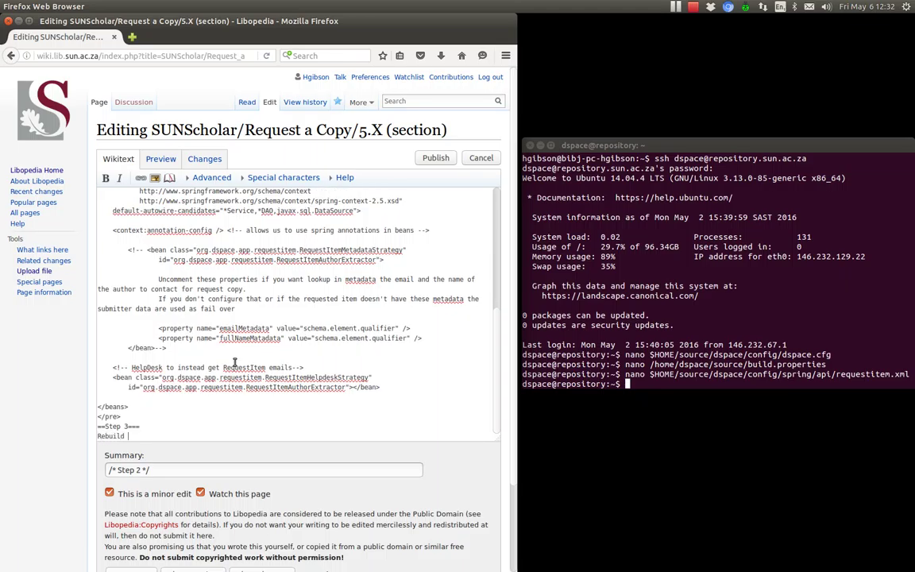
{"action": "type", "text": "Rebuild DSpace."}
{"action": "scroll", "coordinate": [85, 489], "scroll_direction": "down", "scroll_amount": 2}
{"action": "left_click", "coordinate": [118, 478]}
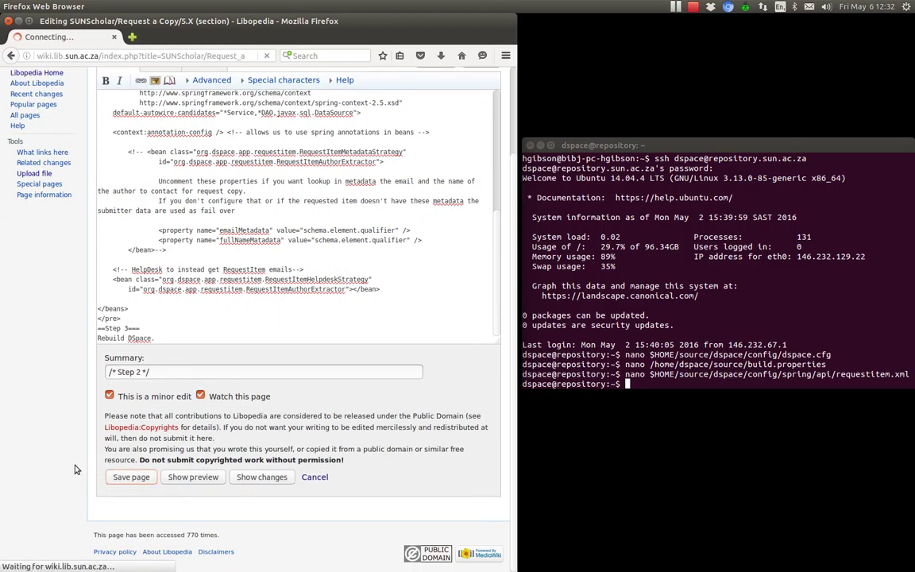
{"action": "scroll", "coordinate": [67, 381], "scroll_direction": "down", "scroll_amount": 4}
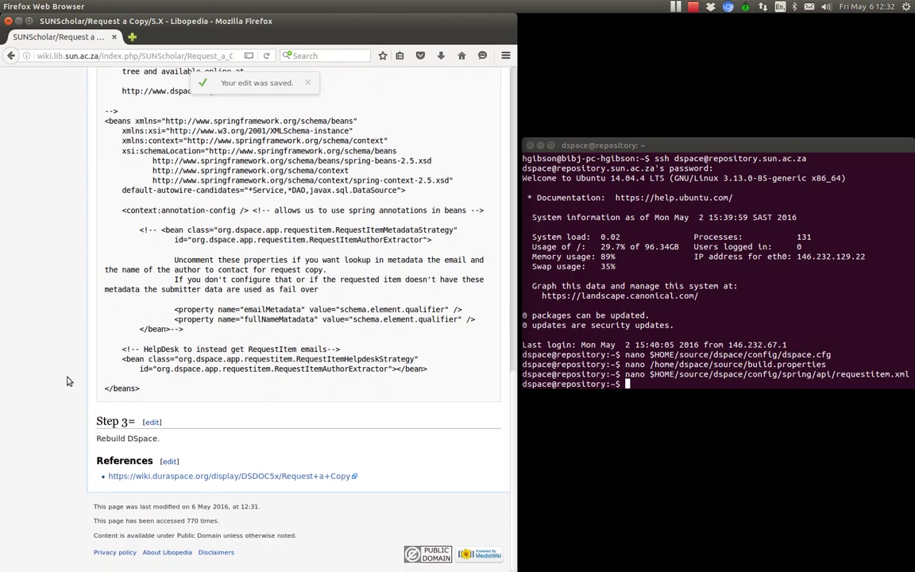
Balance the = signs around the Step 3 heading and save the Request a Copy/5.X page
{"action": "left_click", "coordinate": [151, 422]}
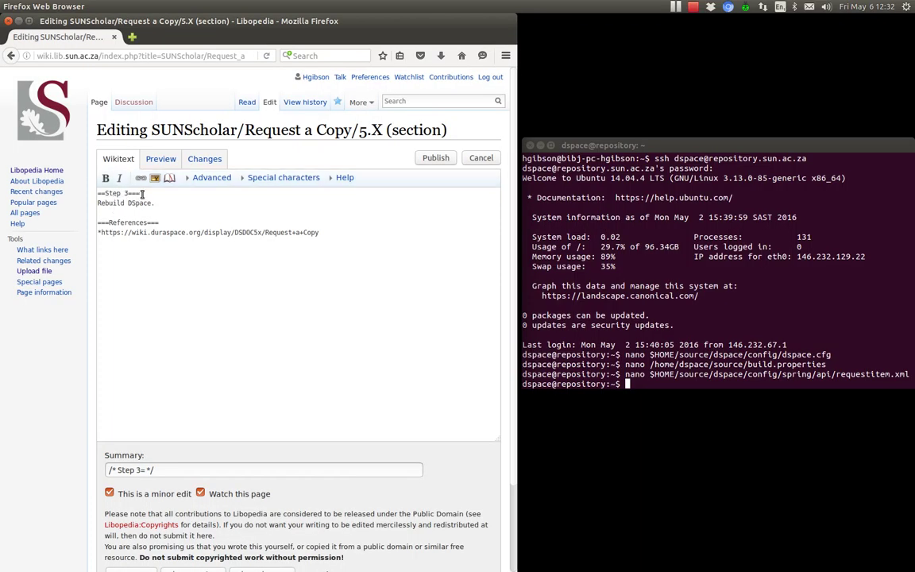
{"action": "left_click", "coordinate": [131, 194]}
{"action": "type", "text": "="}
{"action": "left_click", "coordinate": [101, 193]}
{"action": "type", "text": "=="}
{"action": "scroll", "coordinate": [48, 392], "scroll_direction": "down", "scroll_amount": 2}
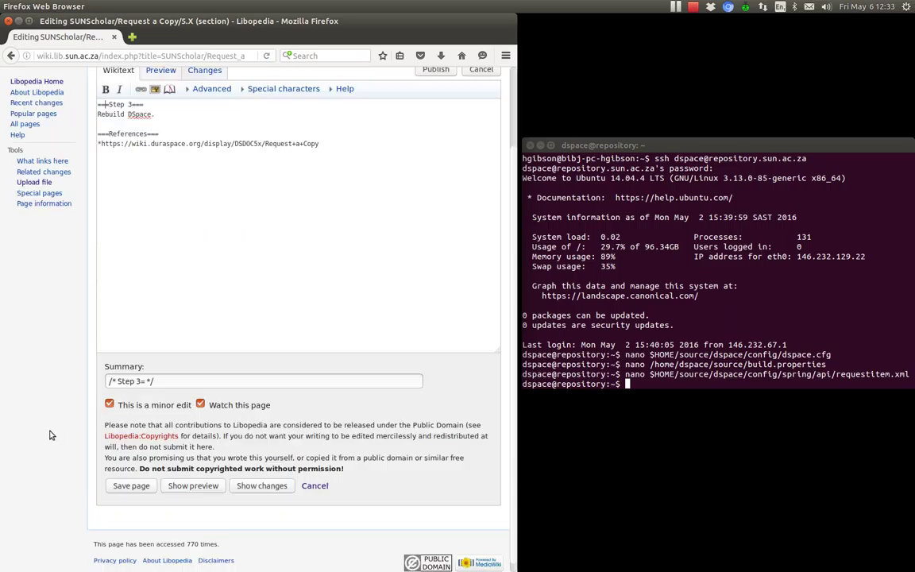
{"action": "left_click", "coordinate": [128, 477]}
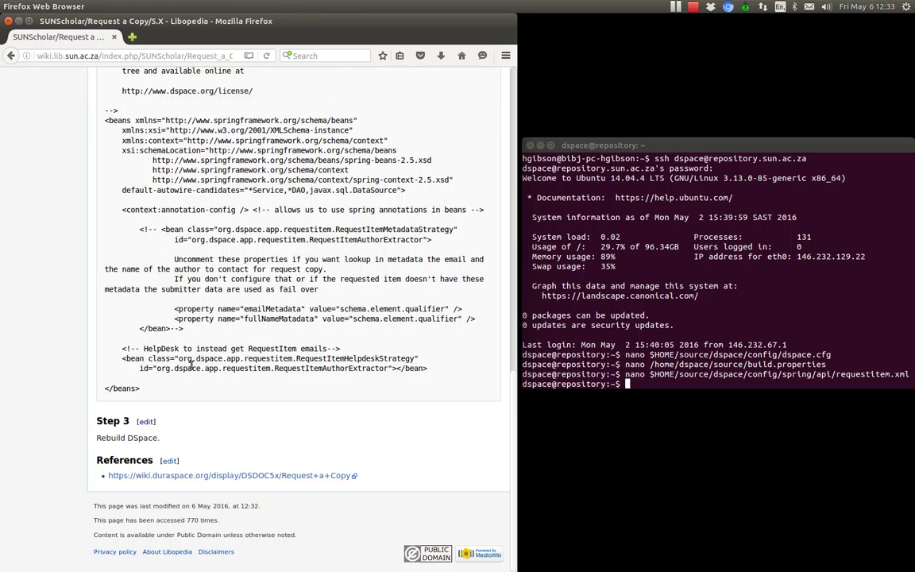
Scroll through the saved Request a Copy/5.X wiki page to check it
{"action": "scroll", "coordinate": [197, 319], "scroll_direction": "up", "scroll_amount": 7}
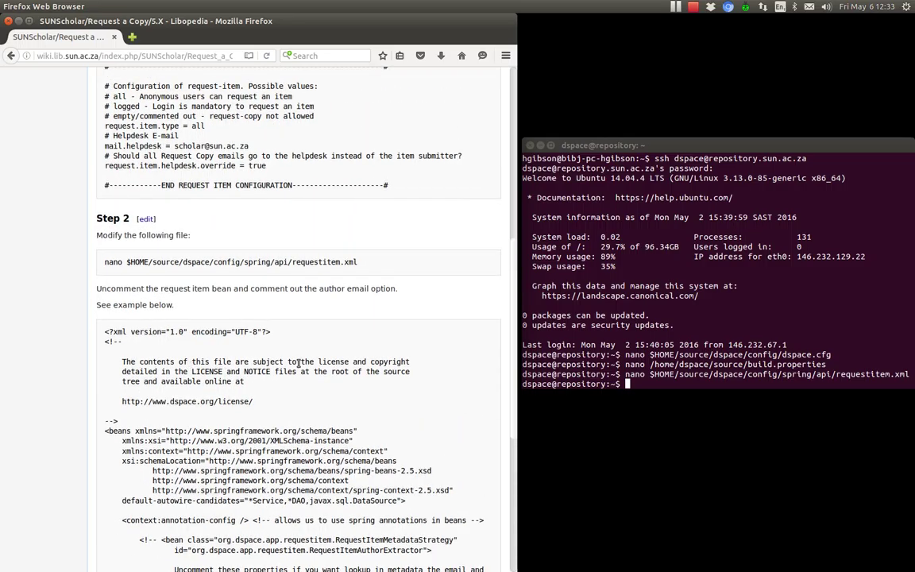
{"action": "scroll", "coordinate": [299, 362], "scroll_direction": "up", "scroll_amount": 6}
{"action": "scroll", "coordinate": [299, 365], "scroll_direction": "down", "scroll_amount": 4}
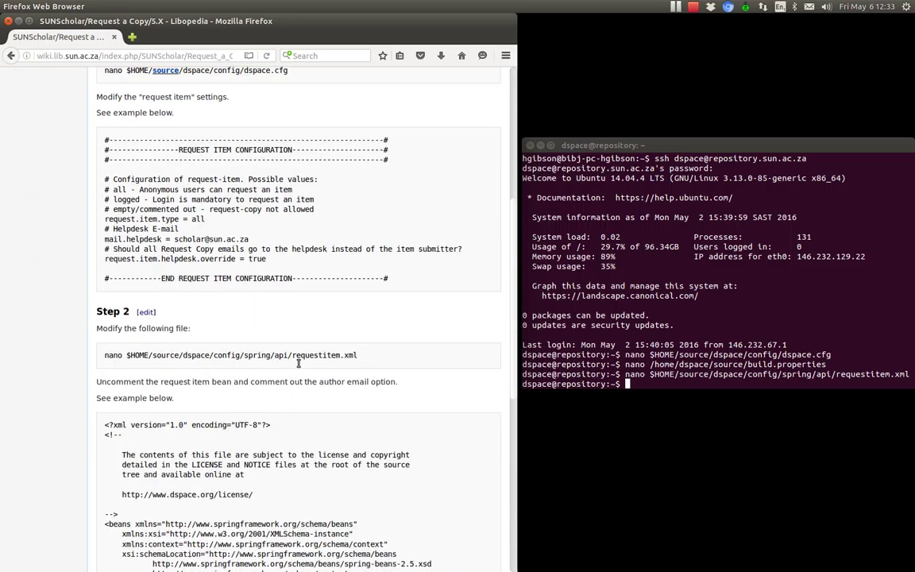
{"action": "scroll", "coordinate": [299, 366], "scroll_direction": "down", "scroll_amount": 9}
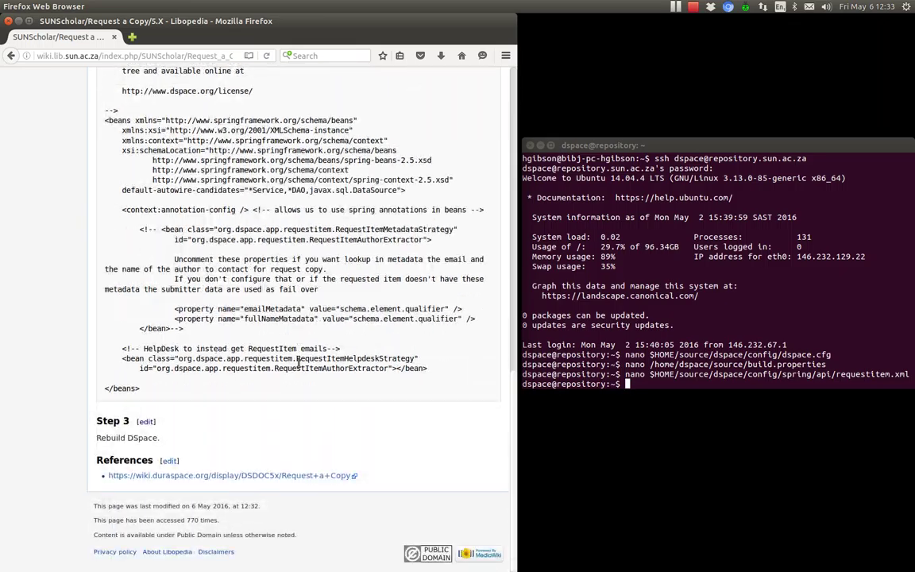
Run clear in the SSH terminal to leave a bare shell prompt
{"action": "left_click", "coordinate": [636, 274]}
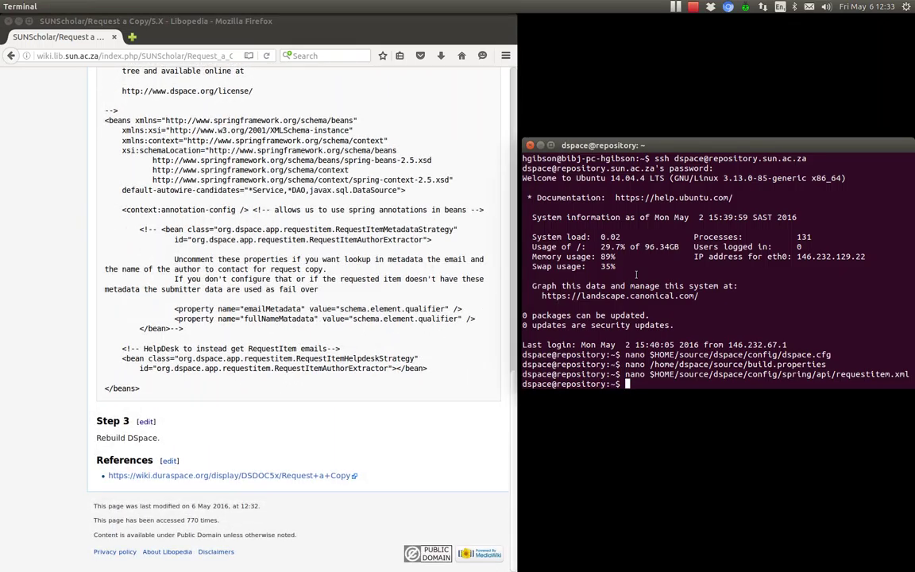
{"action": "type", "text": "clear"}
{"action": "key", "text": "Return"}
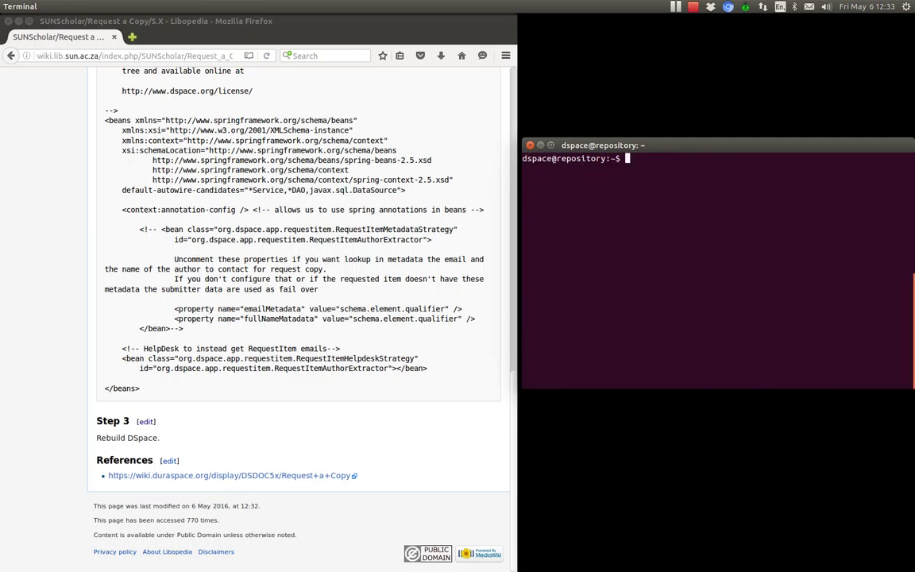
Load the SUNScholar repository at repository.sun.ac.za in a new browser tab
{"action": "left_click", "coordinate": [133, 38]}
{"action": "left_click", "coordinate": [133, 38]}
{"action": "type", "text": "repos"}
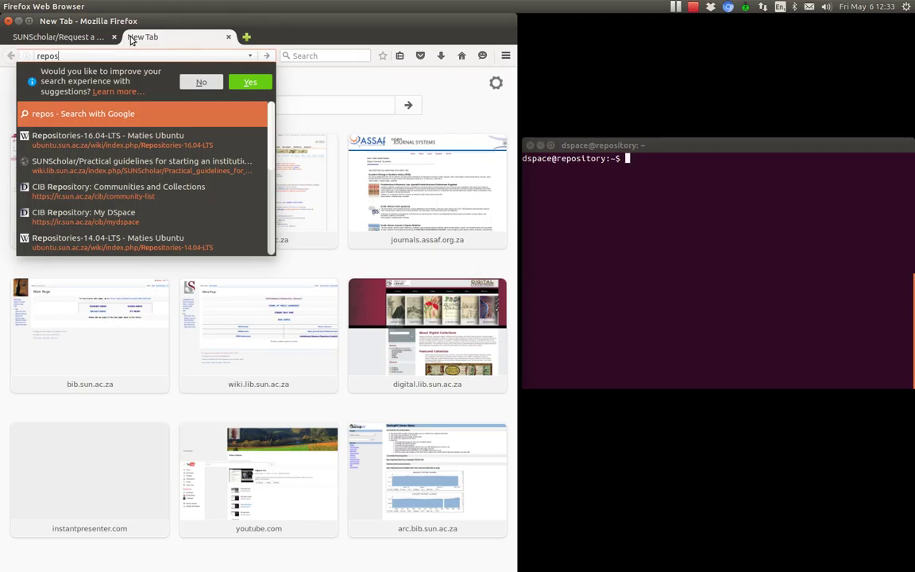
{"action": "type", "text": "itory.su"}
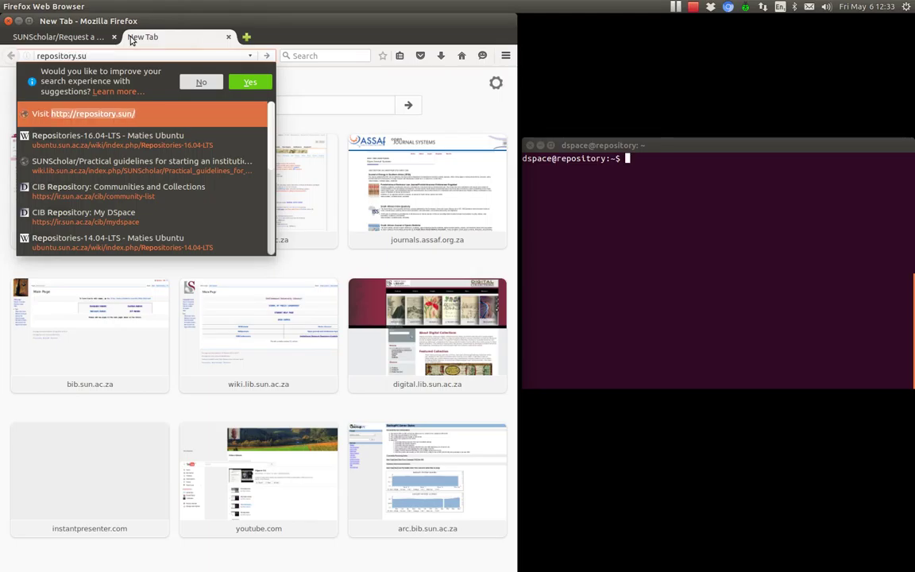
{"action": "type", "text": "n.ac.za"}
{"action": "key", "text": "Return"}
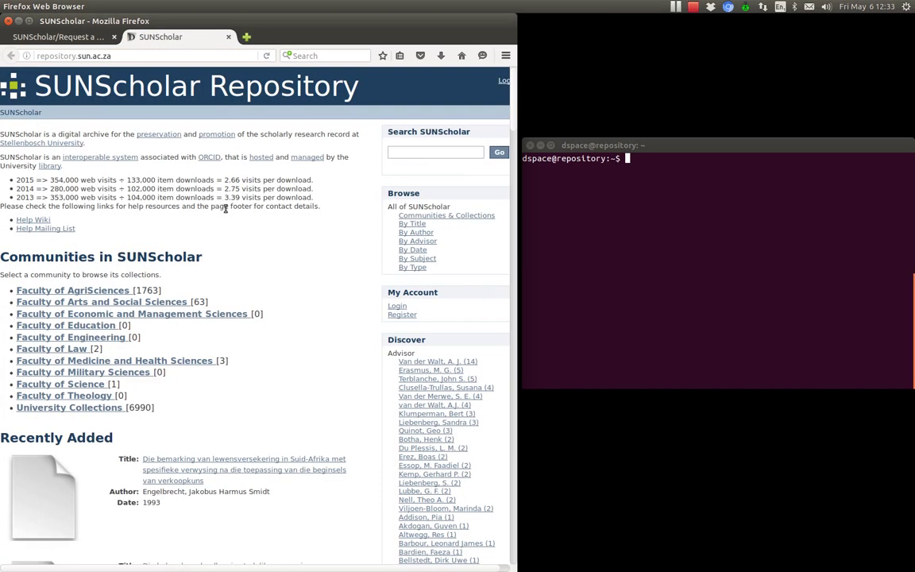
Go to the meat-labelling article's item page and reach its Request a copy form
{"action": "scroll", "coordinate": [277, 246], "scroll_direction": "down", "scroll_amount": 3}
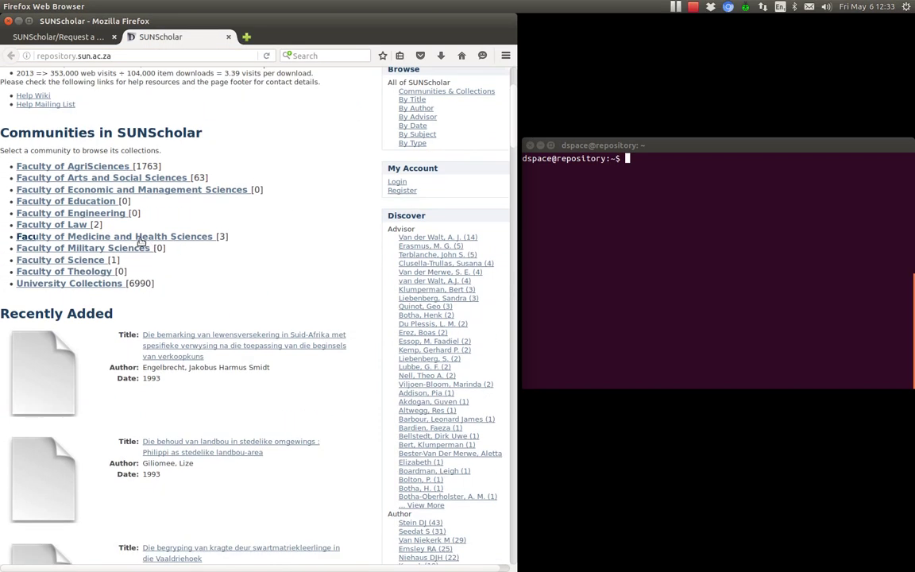
{"action": "left_click", "coordinate": [135, 238]}
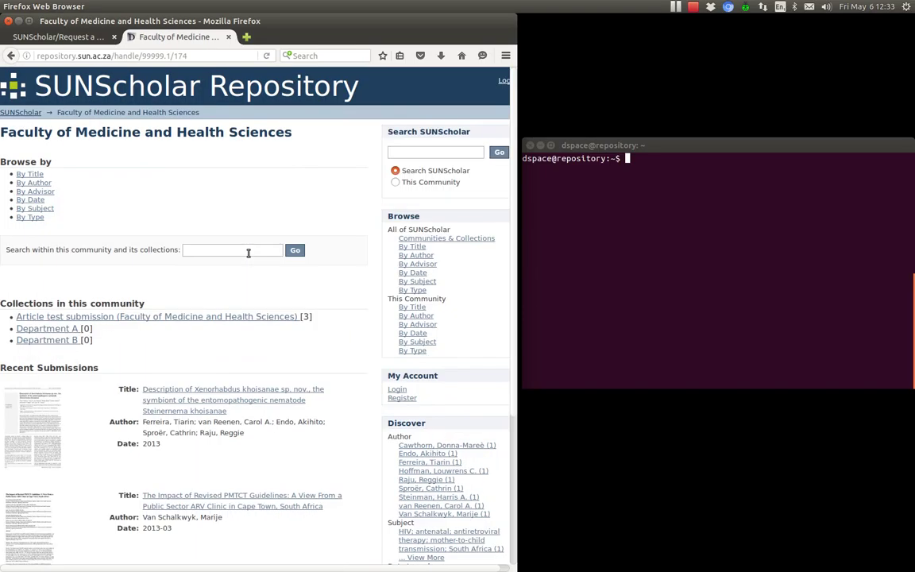
{"action": "scroll", "coordinate": [247, 255], "scroll_direction": "down", "scroll_amount": 4}
{"action": "scroll", "coordinate": [248, 256], "scroll_direction": "down", "scroll_amount": 1}
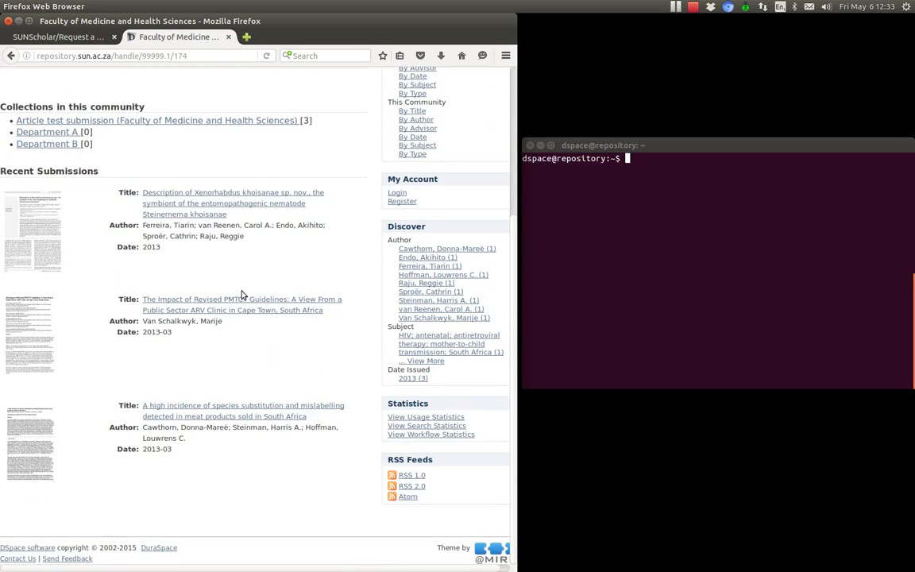
{"action": "left_click", "coordinate": [174, 416]}
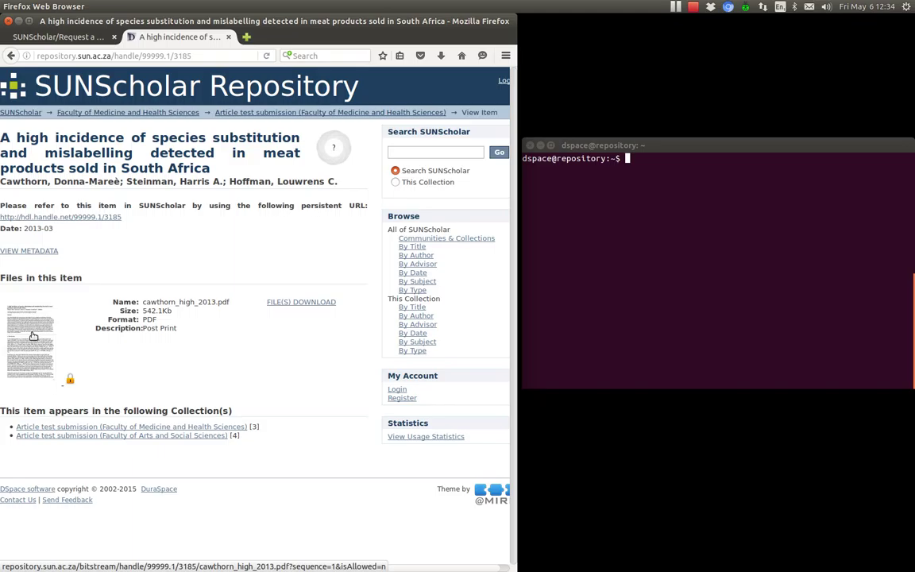
{"action": "left_click", "coordinate": [33, 336]}
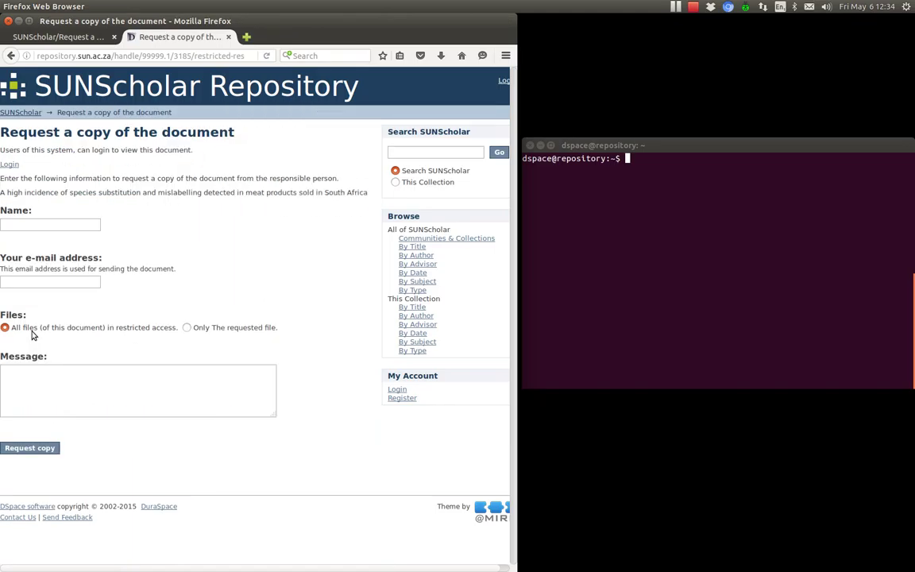
Enter the requester's name and e-mail address in the copy request form
{"action": "left_click_drag", "start_coordinate": [3, 132], "coordinate": [95, 140]}
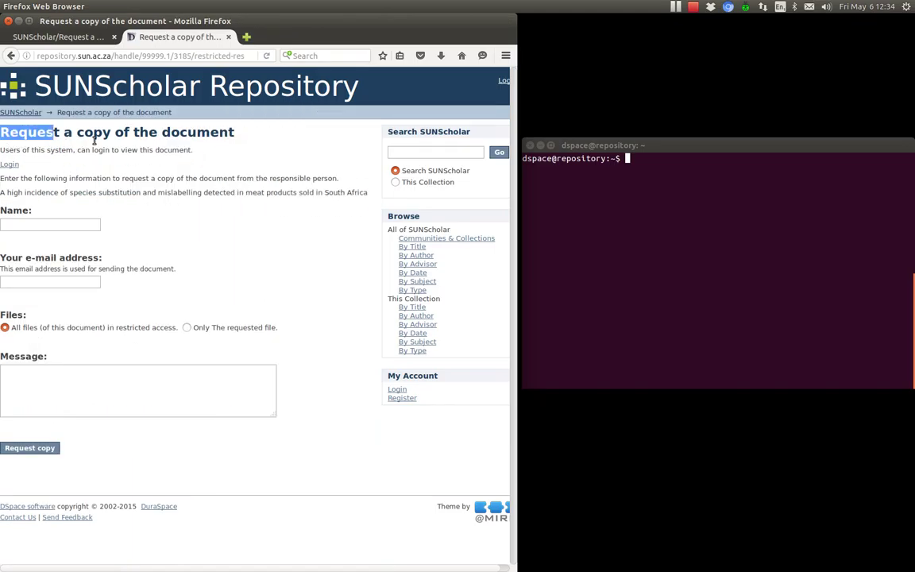
{"action": "left_click", "coordinate": [28, 252]}
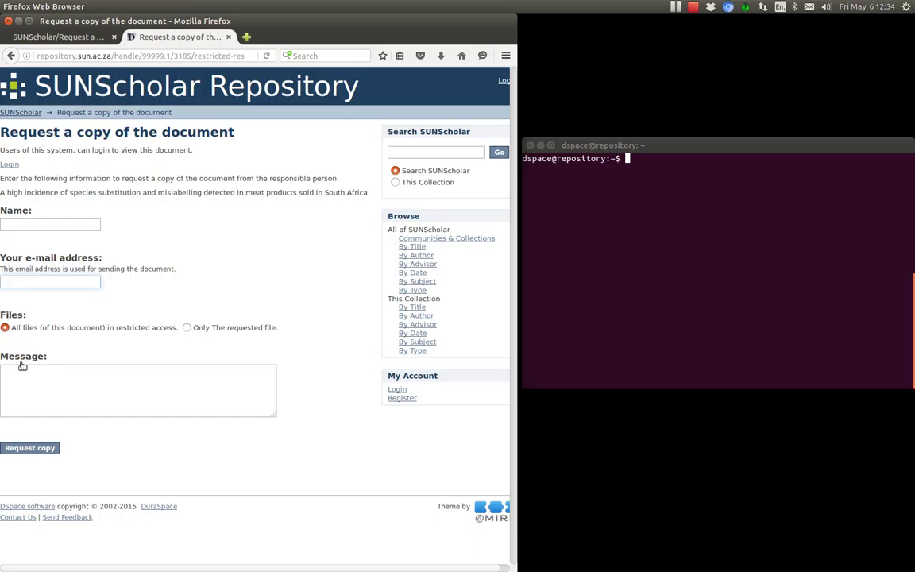
{"action": "left_click", "coordinate": [26, 387]}
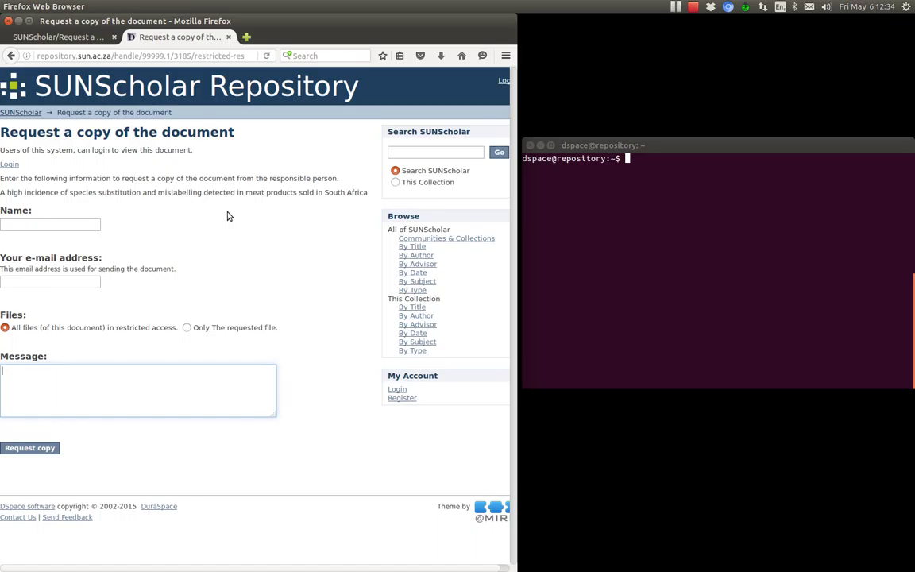
{"action": "left_click", "coordinate": [42, 224]}
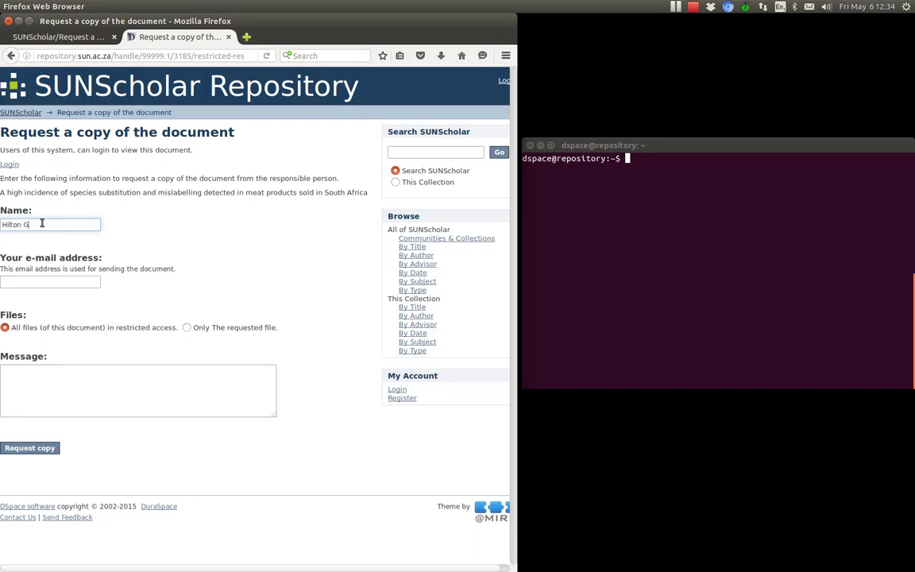
{"action": "key", "text": "Tab"}
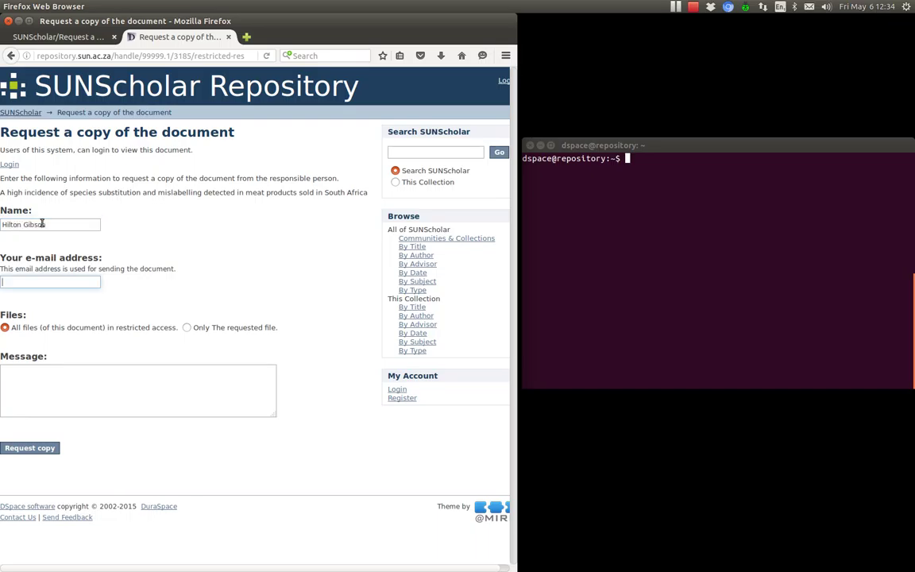
{"action": "key", "text": "Tab"}
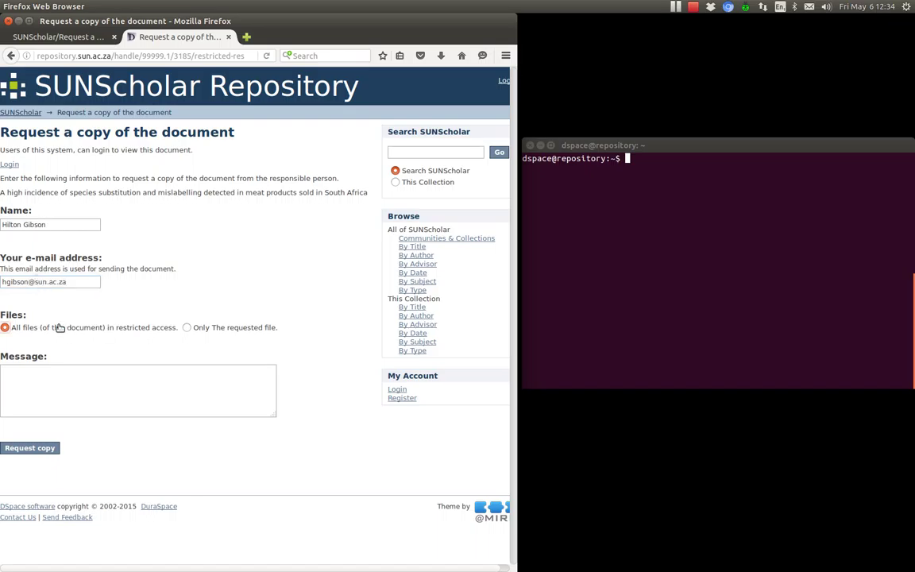
Write 'Please send me a copy of the article. ** Testing email **' and submit the request
{"action": "left_click", "coordinate": [33, 380]}
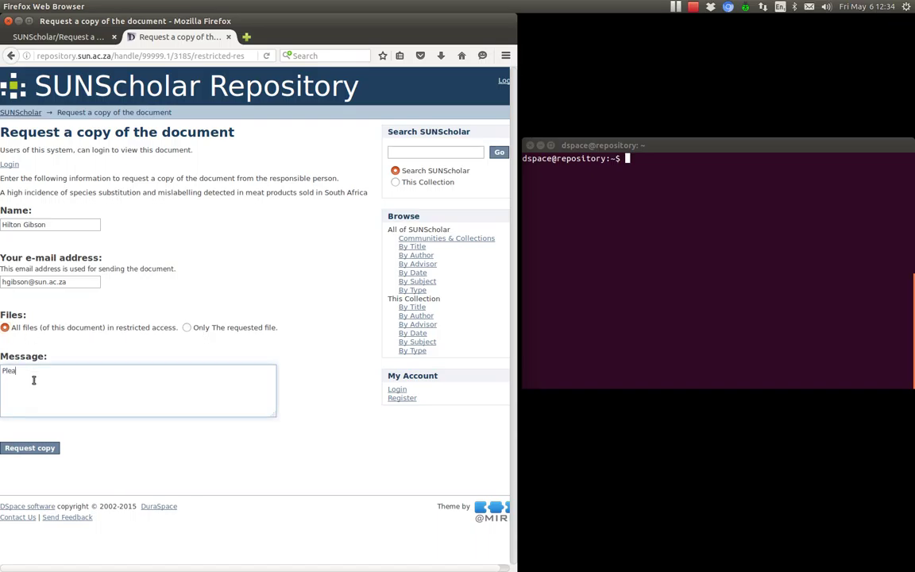
{"action": "type", "text": "Please sn"}
{"action": "type", "text": "y of the article."}
{"action": "key", "text": "Return"}
{"action": "key", "text": "Return"}
{"action": "type", "text": "** Testing email **"}
{"action": "left_click", "coordinate": [16, 450]}
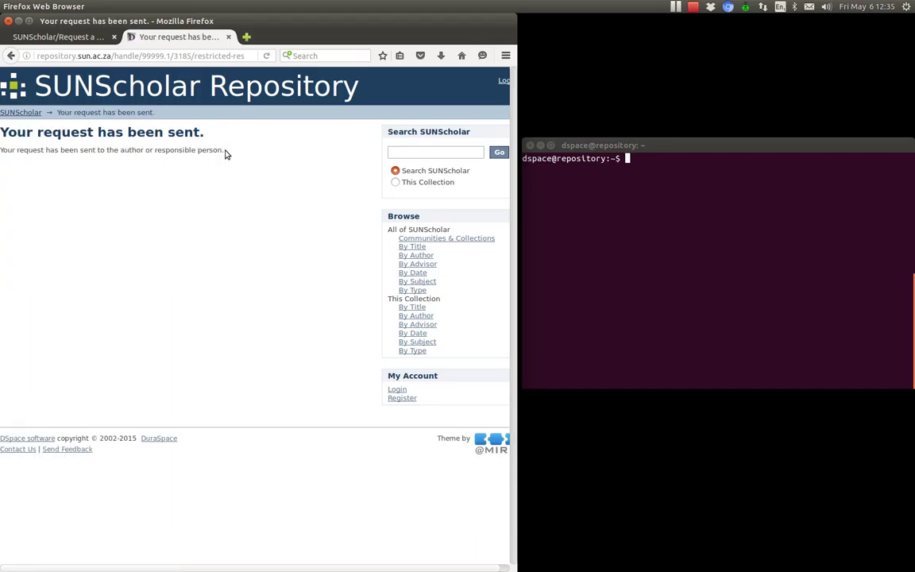
{"action": "left_click_drag", "start_coordinate": [225, 150], "coordinate": [2, 135]}
{"action": "left_click", "coordinate": [124, 224]}
{"action": "left_click", "coordinate": [19, 450]}
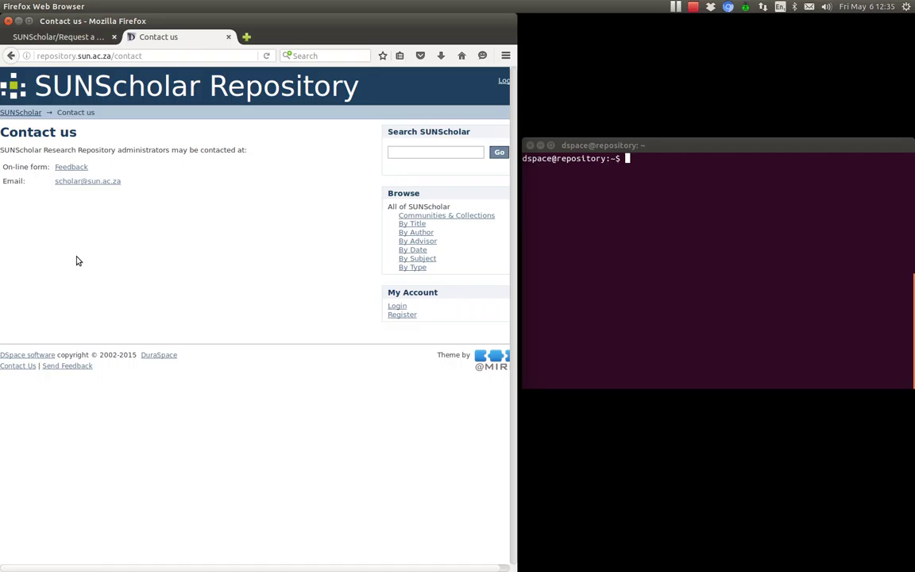
{"action": "left_click", "coordinate": [6, 60]}
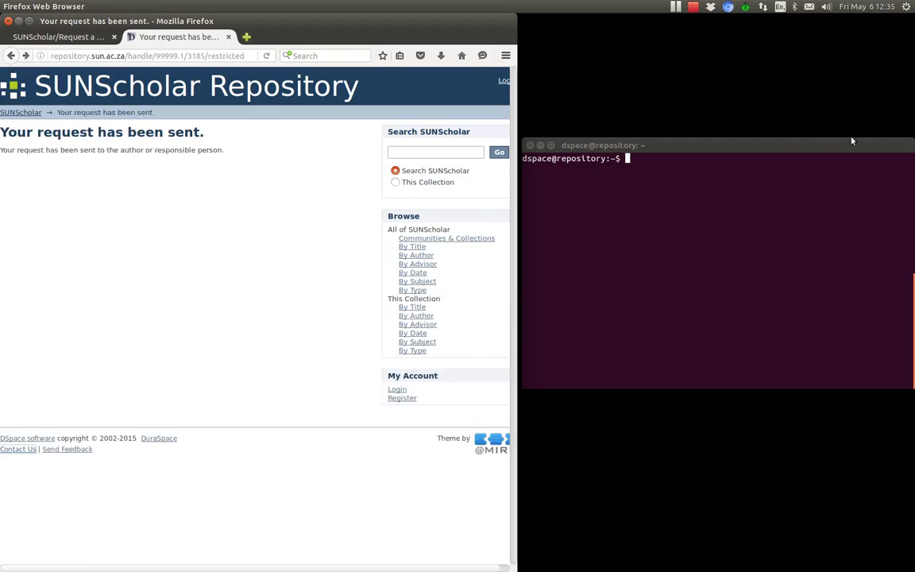
Load the Outlook Web App inbox in a new tab, then return to SUNScholar's confirmation
{"action": "left_click", "coordinate": [246, 37]}
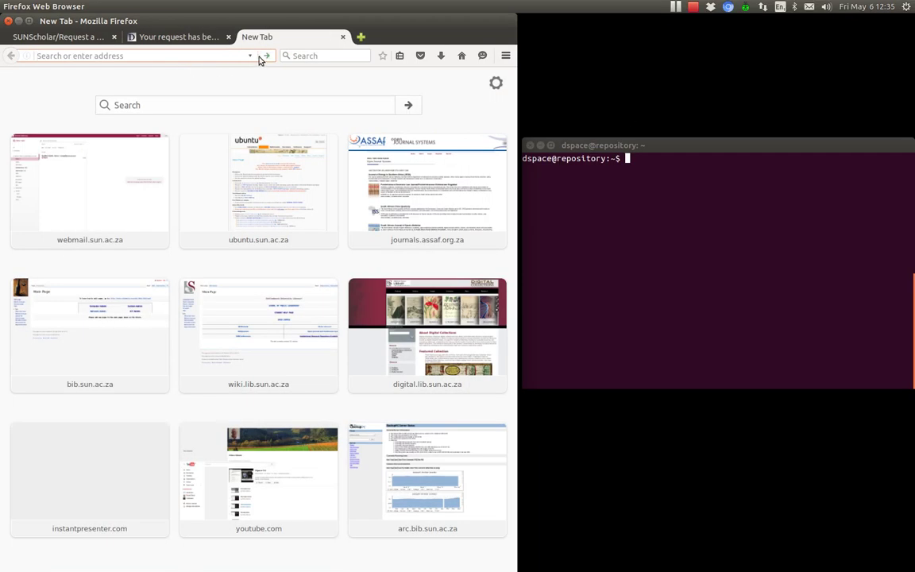
{"action": "left_click", "coordinate": [250, 57]}
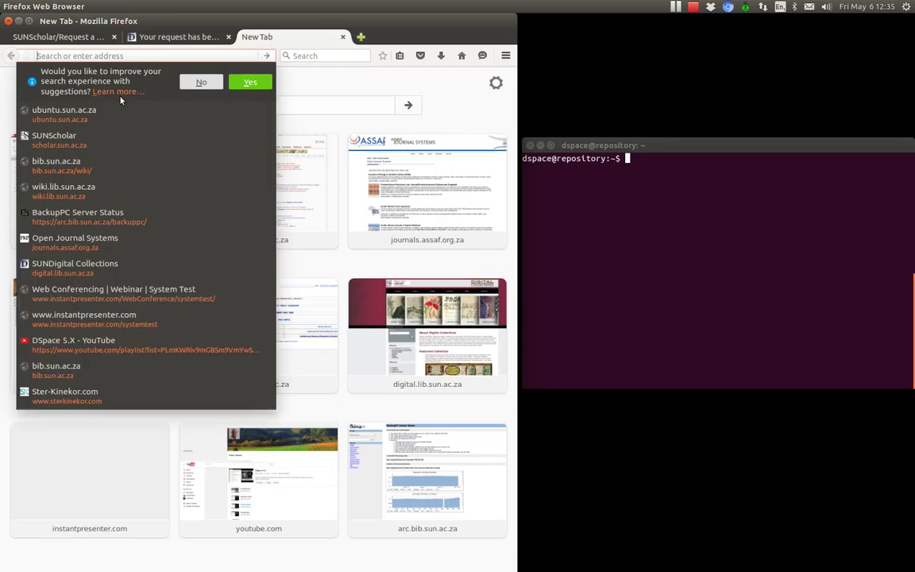
{"action": "left_click", "coordinate": [154, 55]}
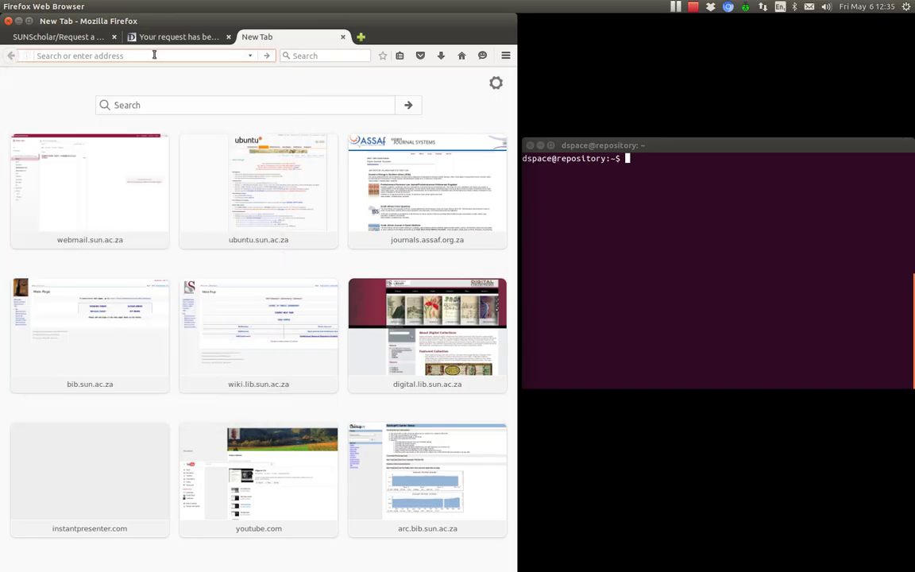
{"action": "left_click", "coordinate": [461, 57]}
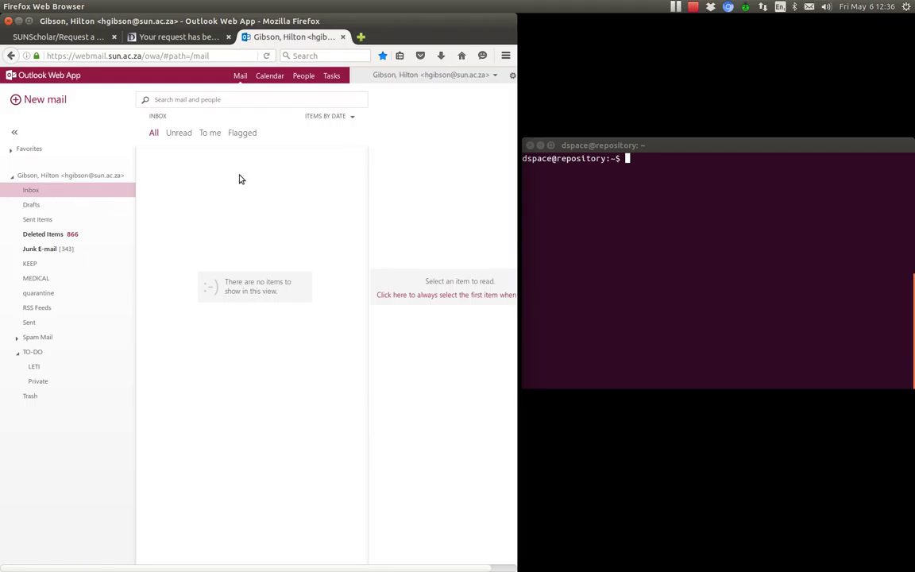
{"action": "left_click", "coordinate": [166, 37]}
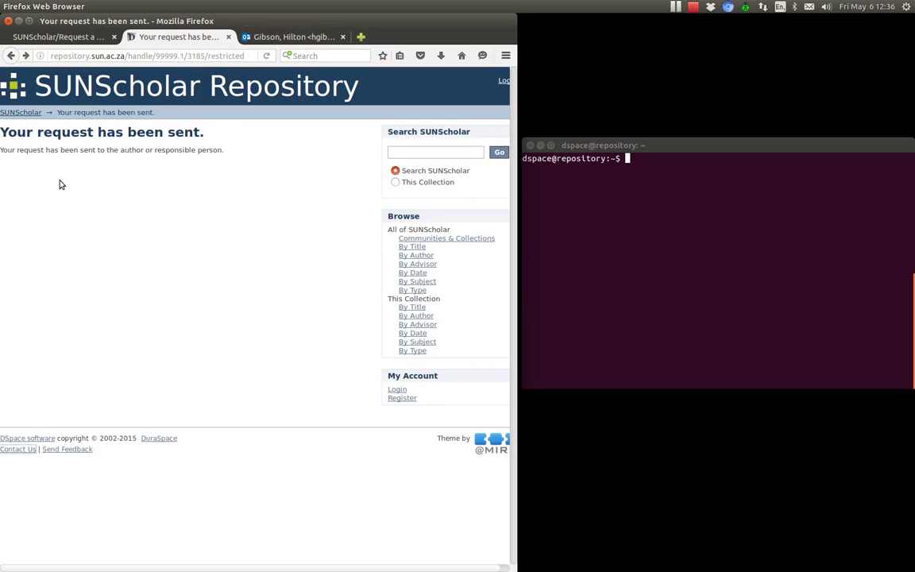
Open SUNScholar's Contact us page, review wiki Steps 1–3, and close the Outlook webmail tab
{"action": "left_click", "coordinate": [20, 451]}
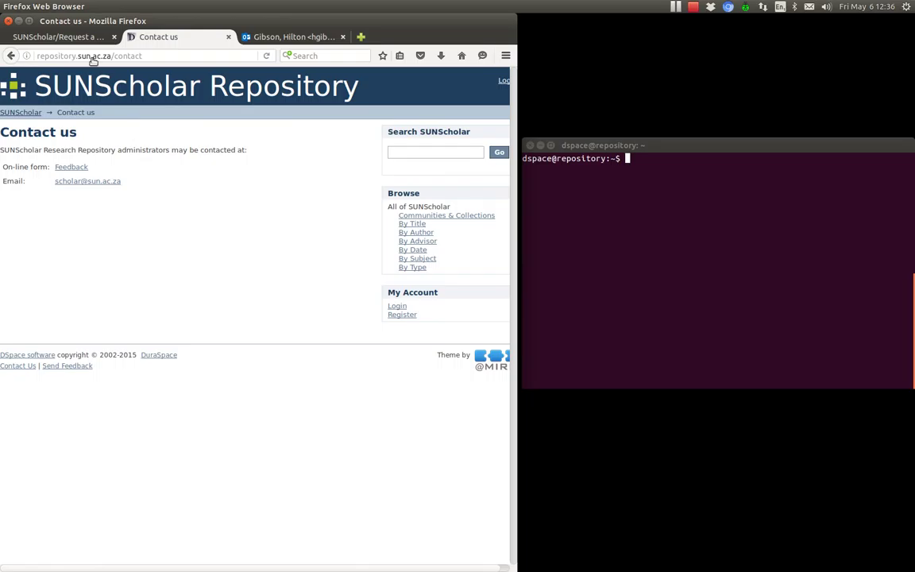
{"action": "left_click", "coordinate": [75, 40]}
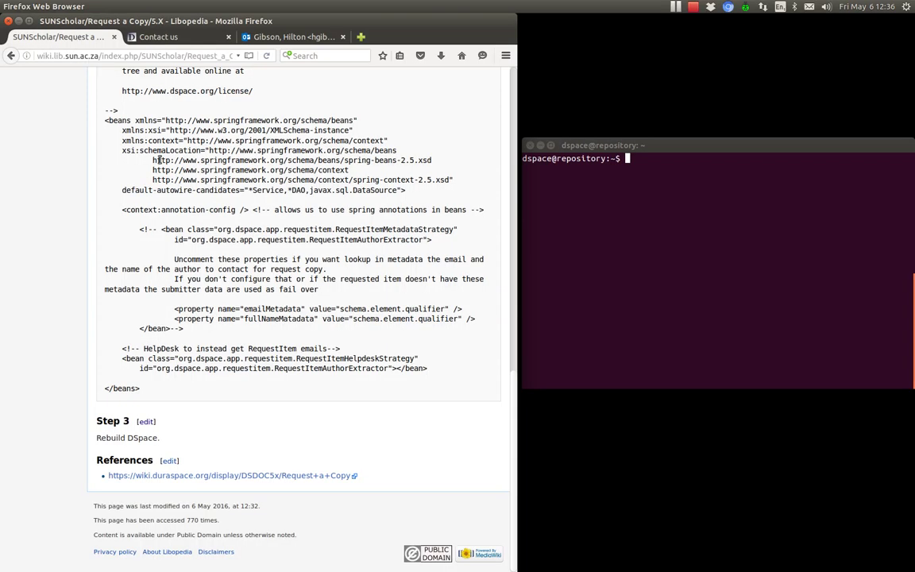
{"action": "scroll", "coordinate": [304, 365], "scroll_direction": "up", "scroll_amount": 10}
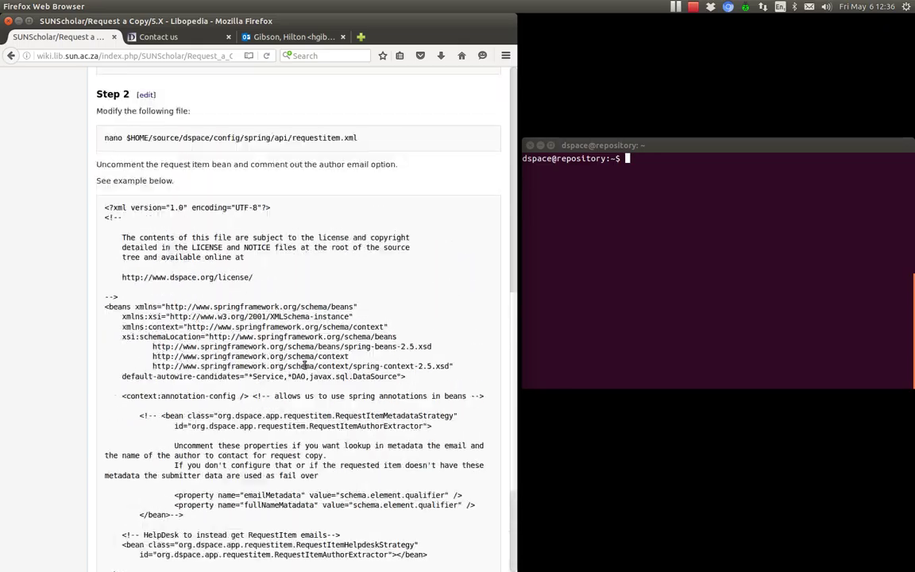
{"action": "scroll", "coordinate": [304, 365], "scroll_direction": "up", "scroll_amount": 2}
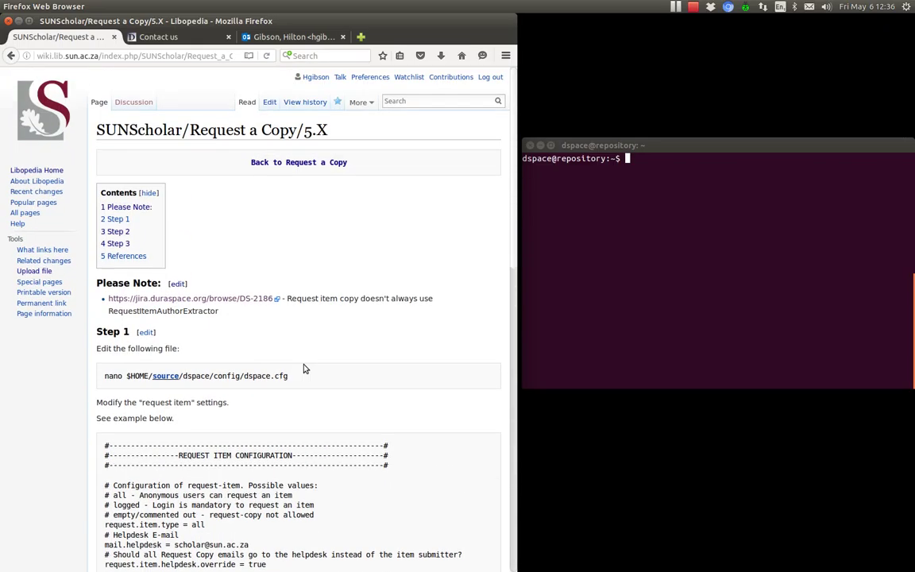
{"action": "scroll", "coordinate": [304, 367], "scroll_direction": "down", "scroll_amount": 15}
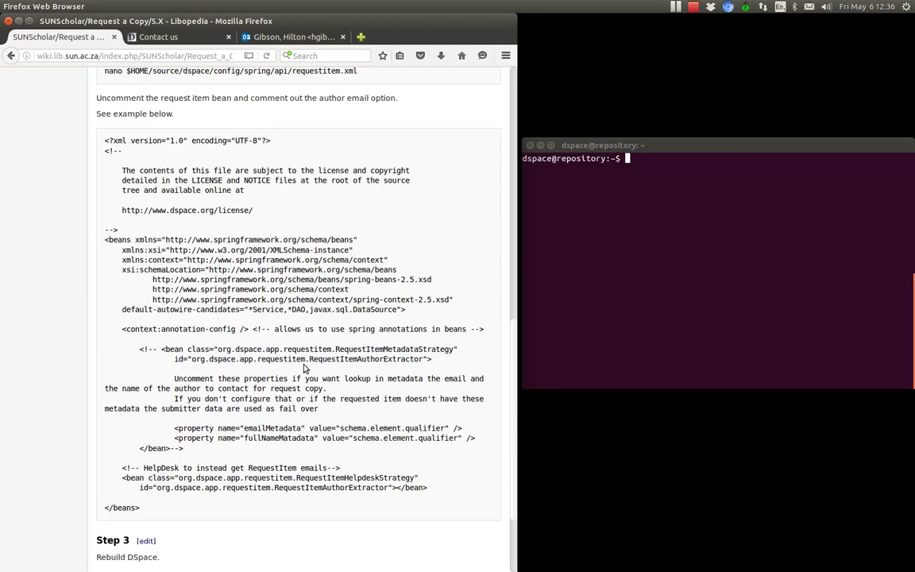
{"action": "scroll", "coordinate": [305, 368], "scroll_direction": "down", "scroll_amount": 3}
{"action": "scroll", "coordinate": [304, 365], "scroll_direction": "up", "scroll_amount": 5}
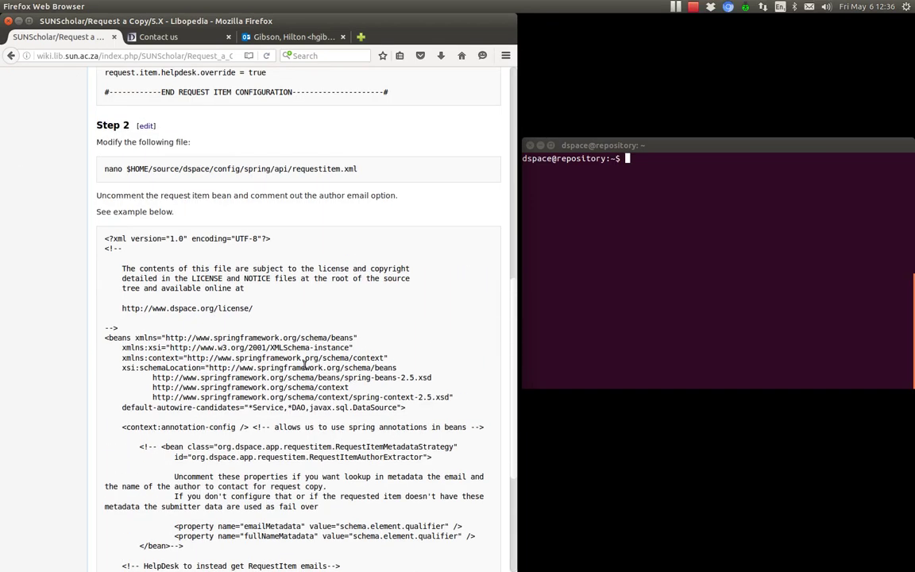
{"action": "left_click", "coordinate": [157, 37]}
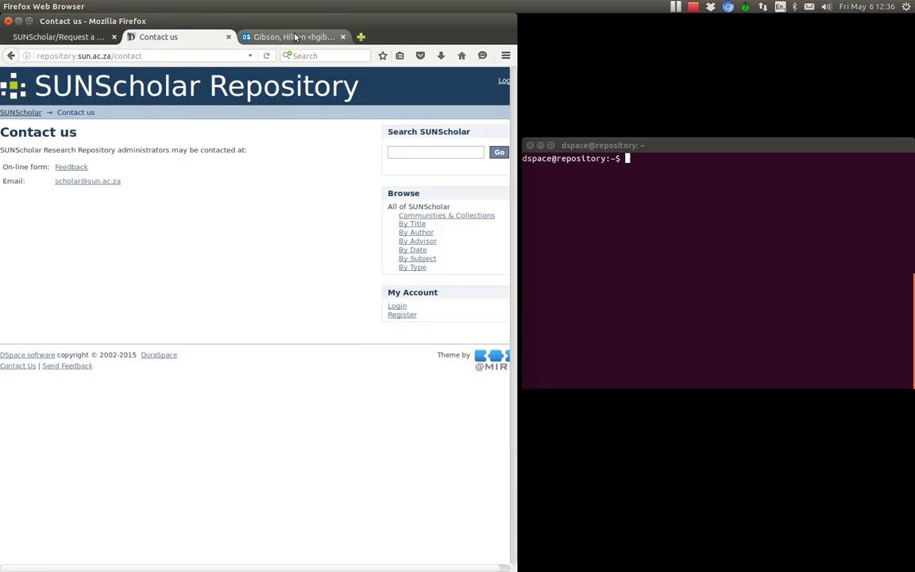
{"action": "left_click", "coordinate": [343, 37]}
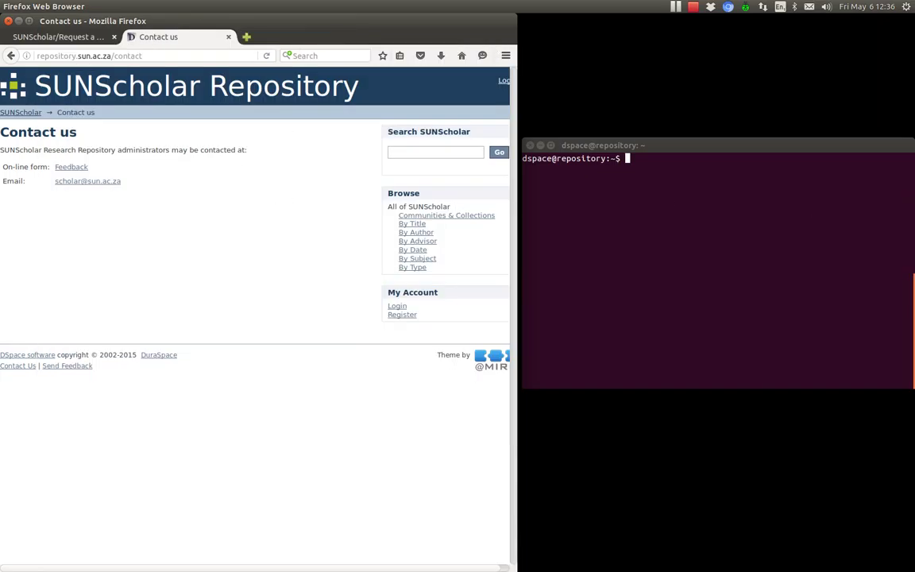